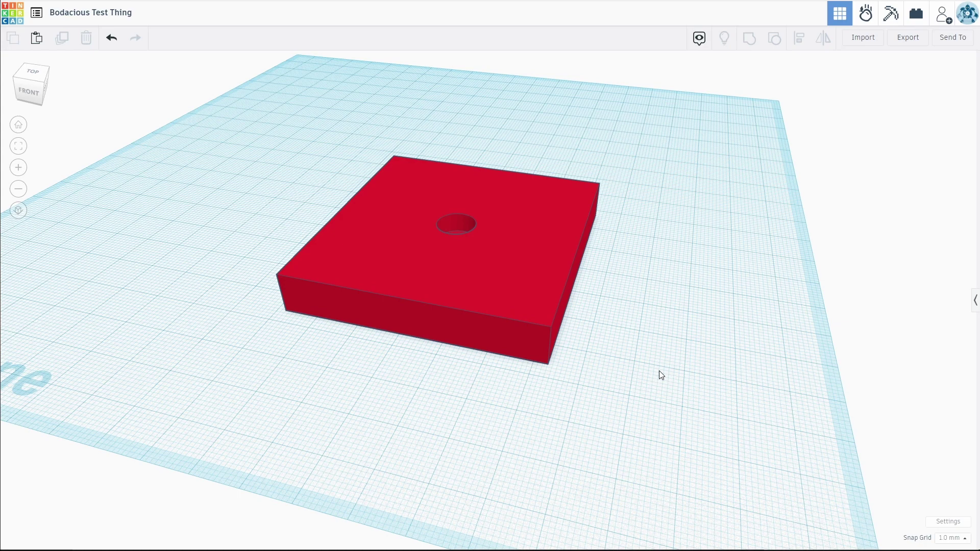
Orbit, zoom and pan the view to centre the plate and look down on it
right_drag(657, 353, 635, 367)
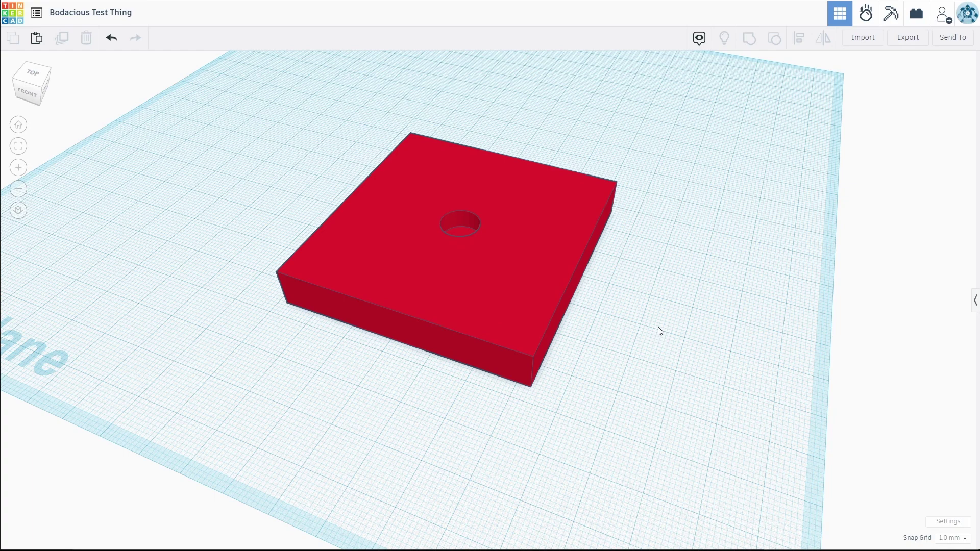
mouse_move(660, 332)
right_down()
mouse_move(667, 342)
mouse_move(659, 343)
right_up()
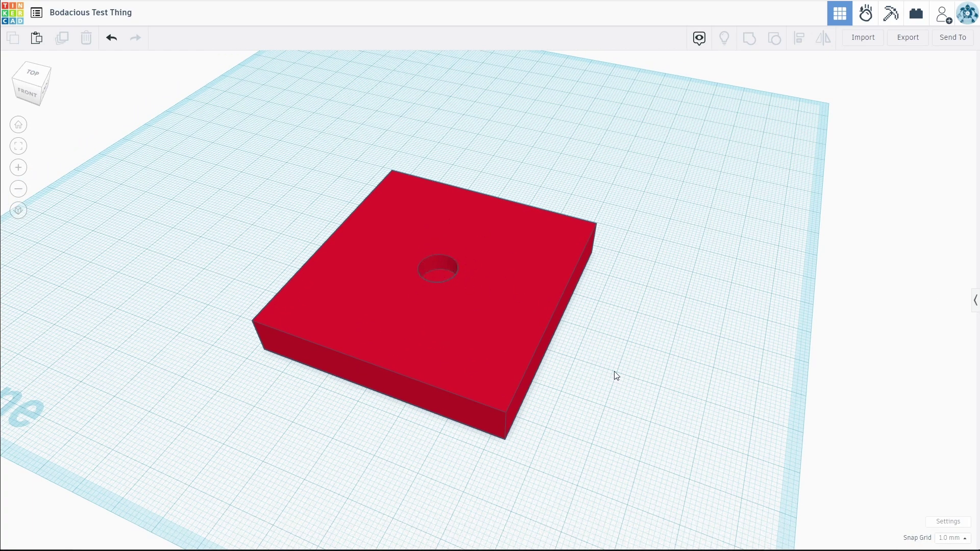
scroll(617, 376, up, 3)
middle_drag(617, 385, 791, 382)
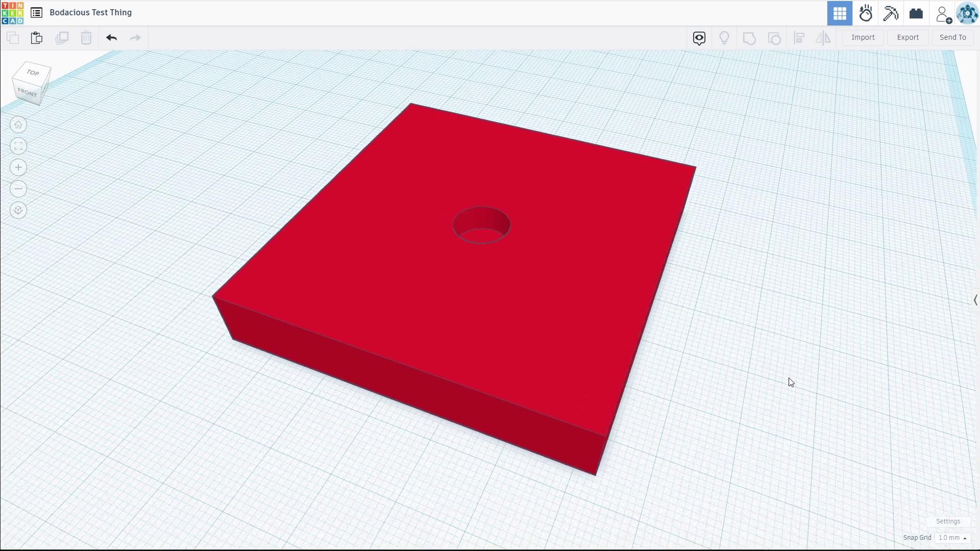
right_drag(761, 377, 724, 384)
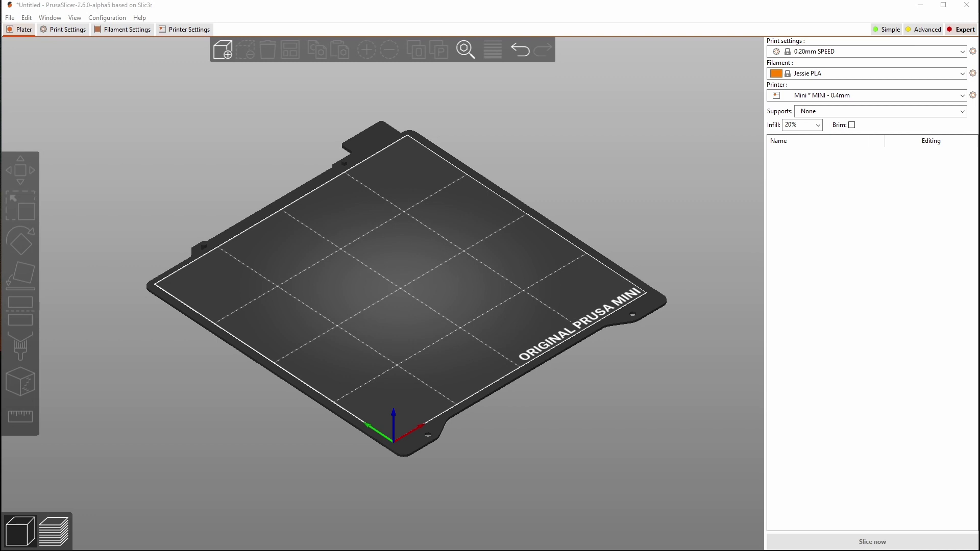
Load demo_part.stl onto the MINI bed and slice it
drag(283, 226, 422, 283)
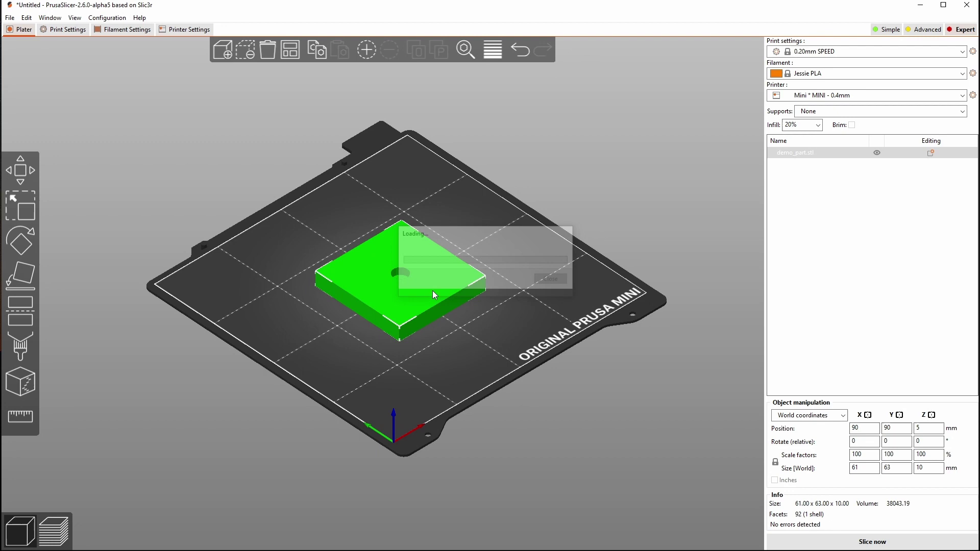
scroll(518, 342, up, 5)
click(782, 544)
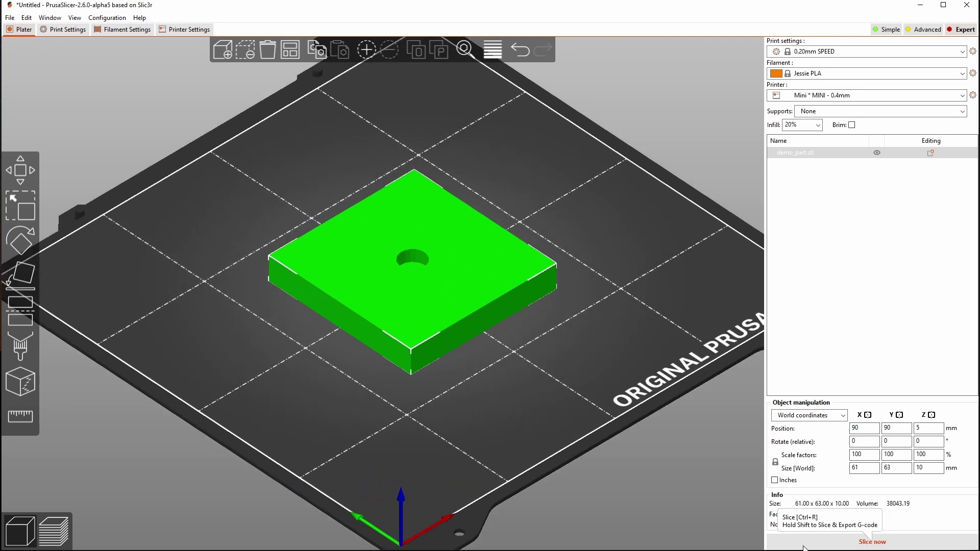
Step the layer preview from the 10.00 mm top down through 9.00 to layer 4.20
scroll(636, 222, up, 3)
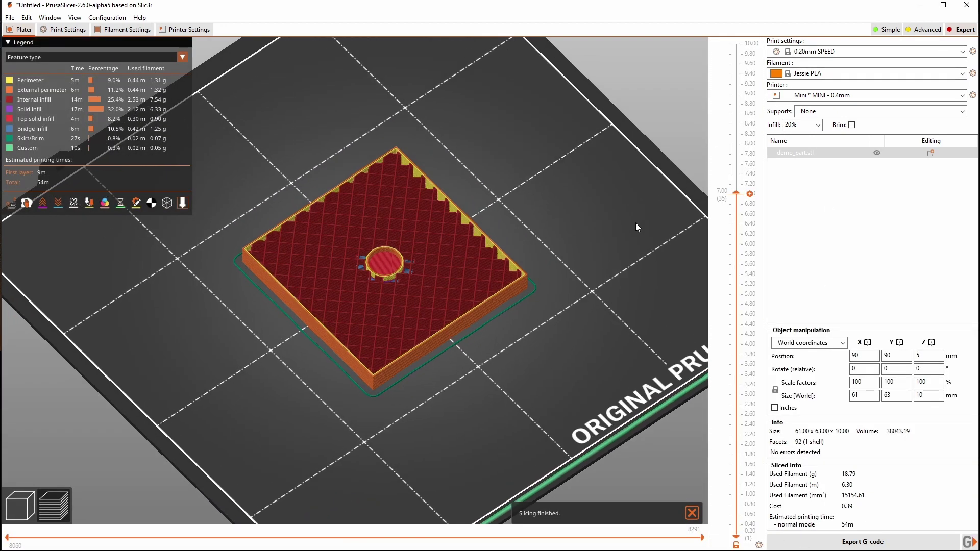
drag(735, 194, 736, 42)
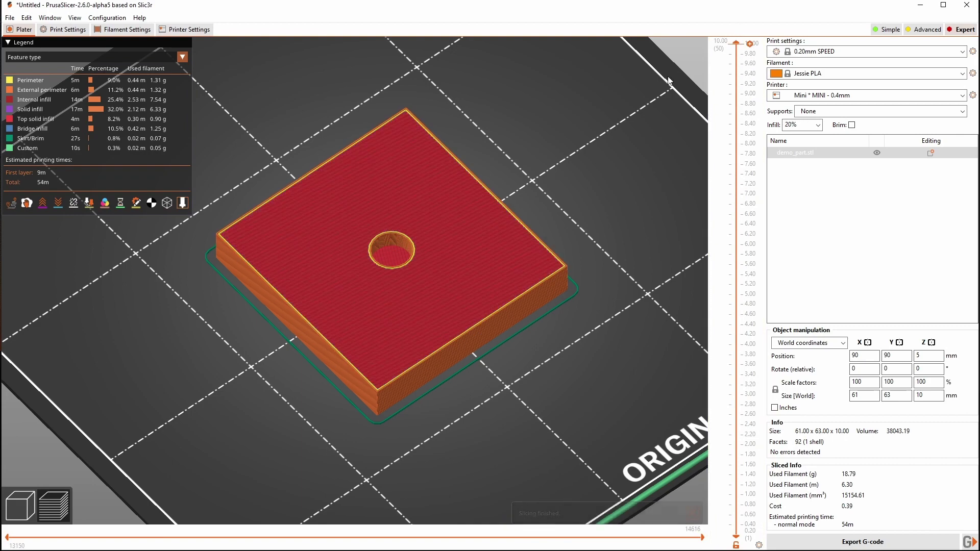
scroll(458, 107, up, 3)
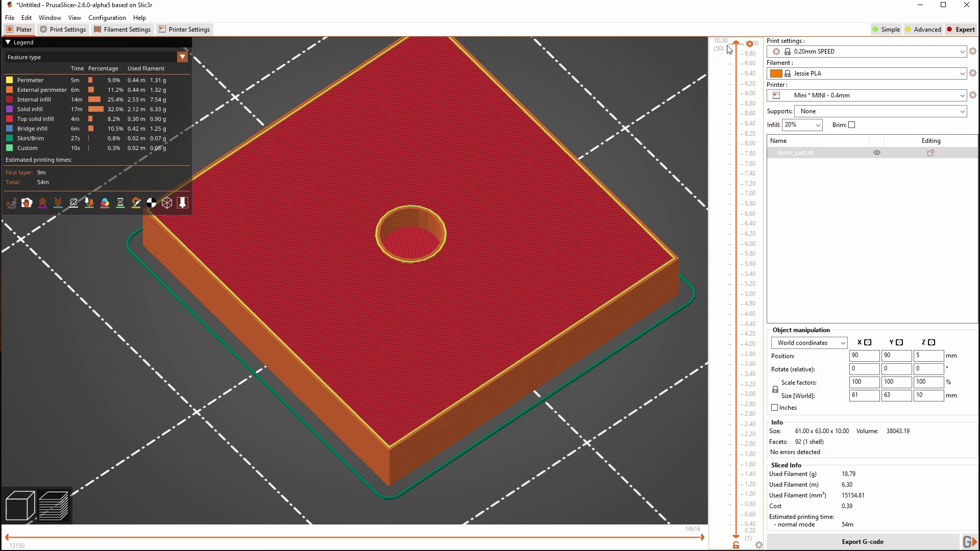
drag(737, 50, 704, 321)
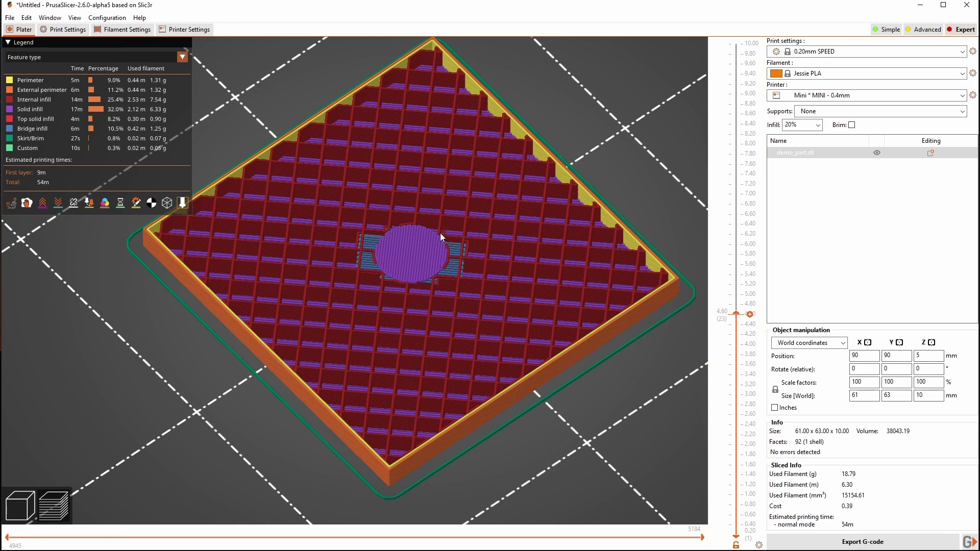
key(Down)
key(Down)
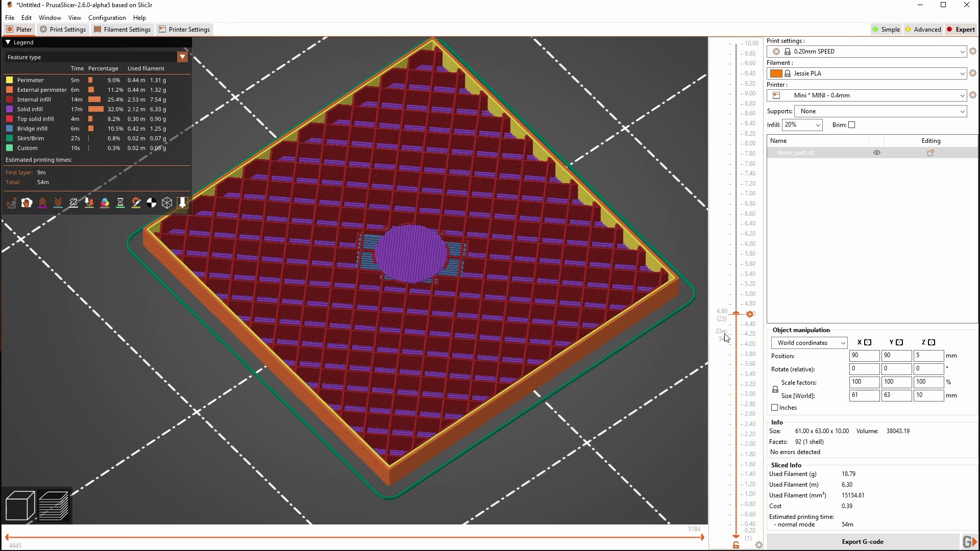
Inspect the sliced layers top-down, raising the preview from 7.20 mm to the full 10.00 mm
key(1)
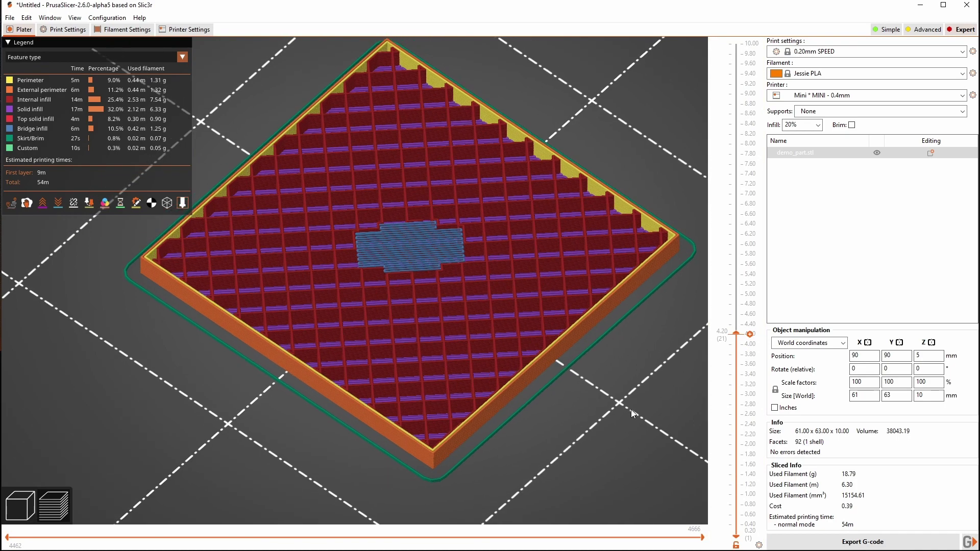
scroll(488, 210, up, 5)
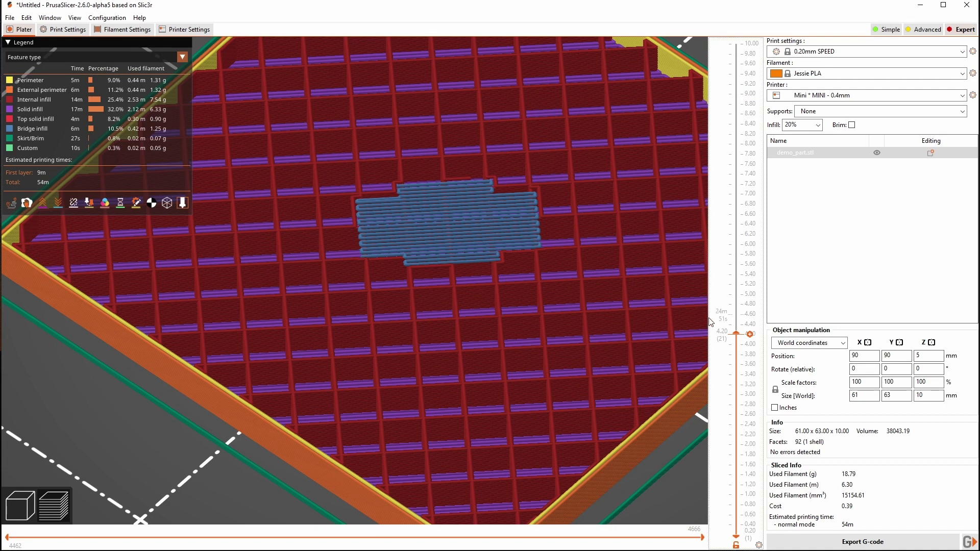
scroll(557, 264, up, 1)
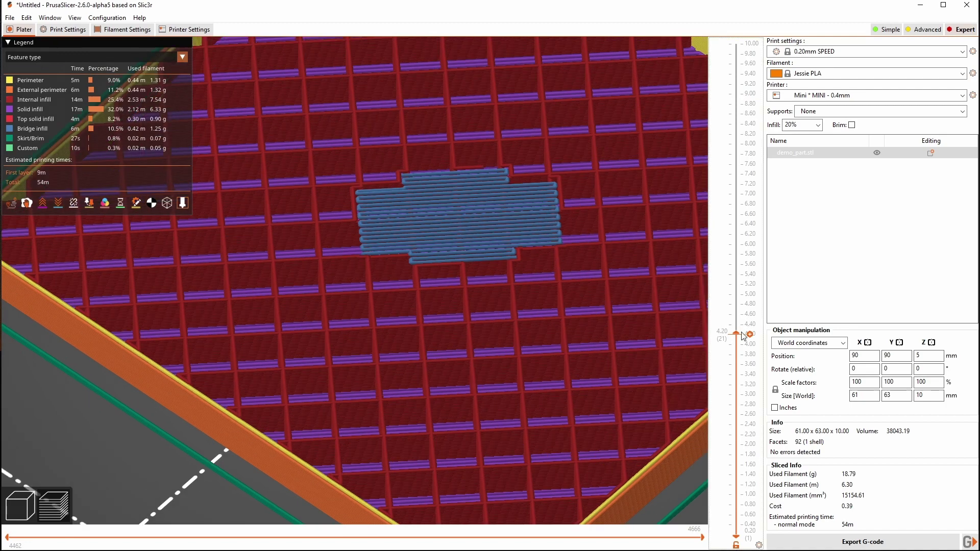
scroll(737, 327, up, 1)
drag(736, 327, 721, 314)
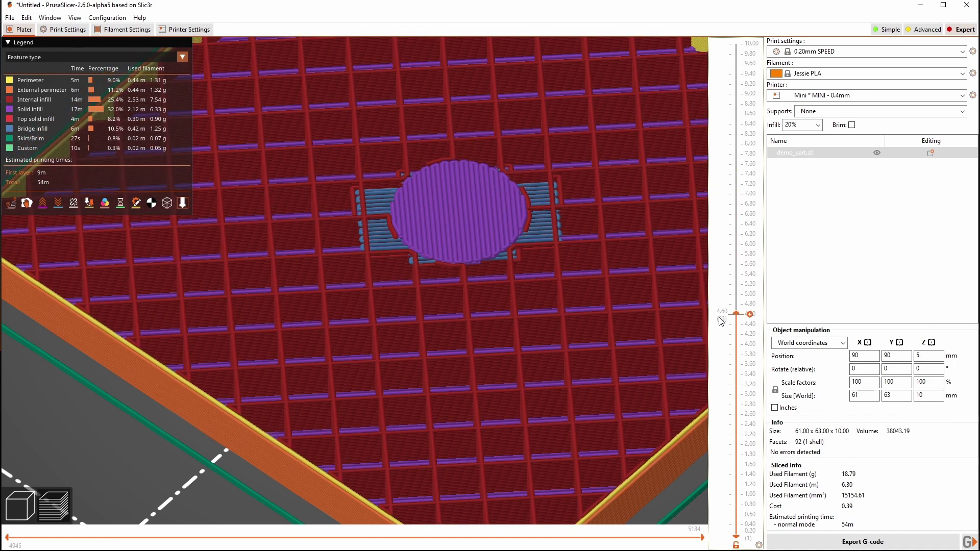
scroll(614, 318, down, 5)
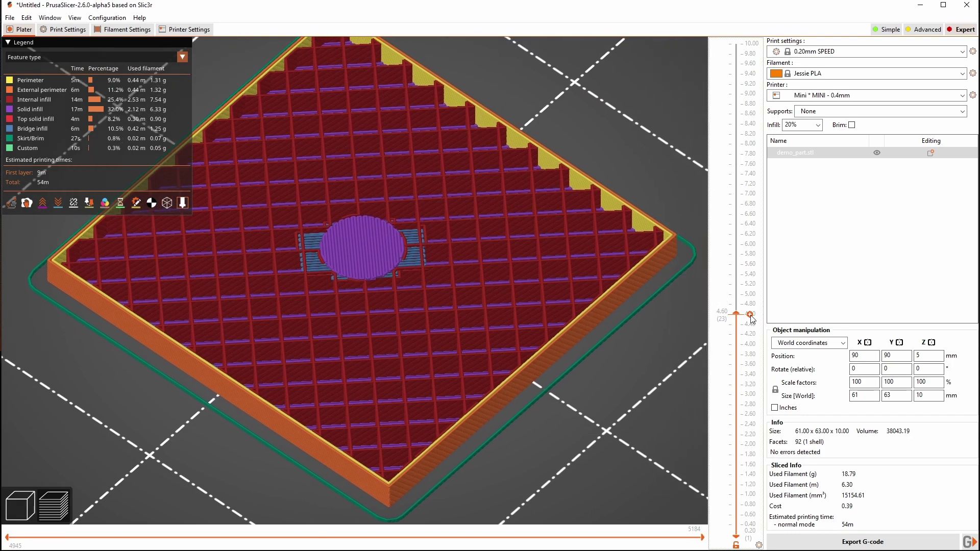
drag(737, 314, 740, 47)
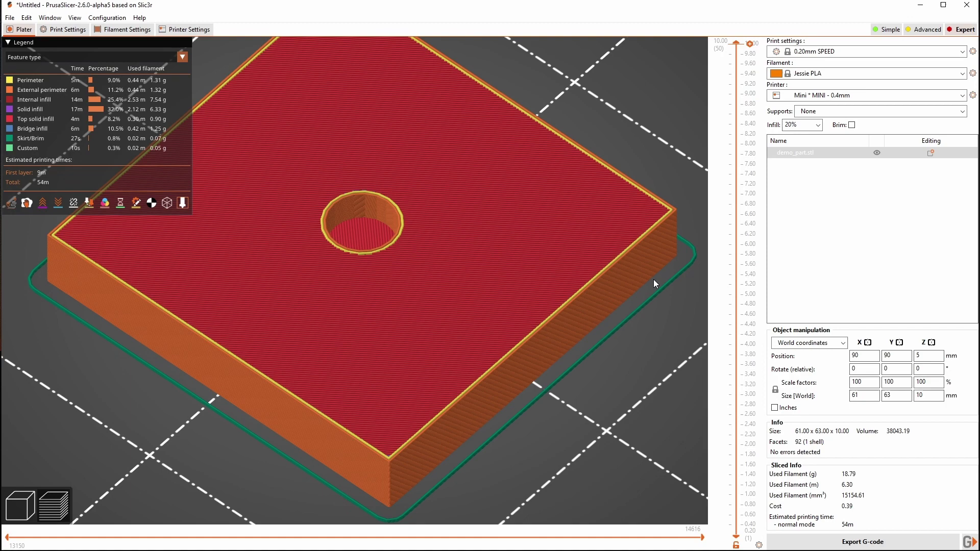
Back in 3D editing, add a height range modifier to demo_part.stl and select its 0.00–2.00 mm range
click(12, 509)
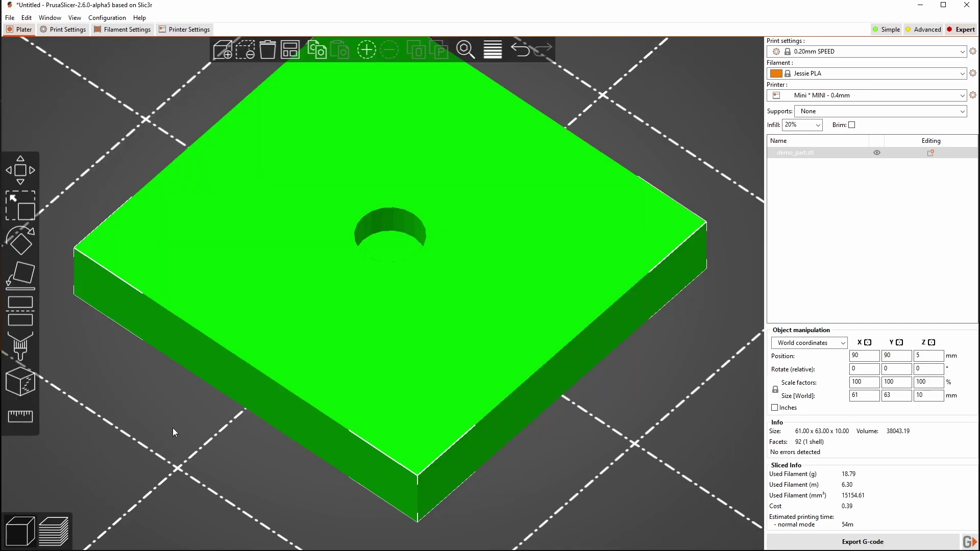
right_click(560, 205)
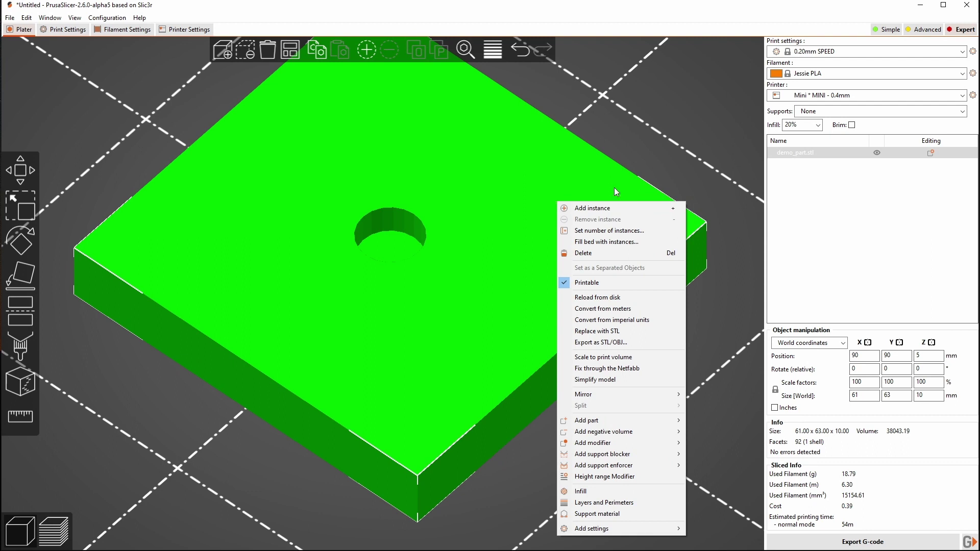
click(824, 153)
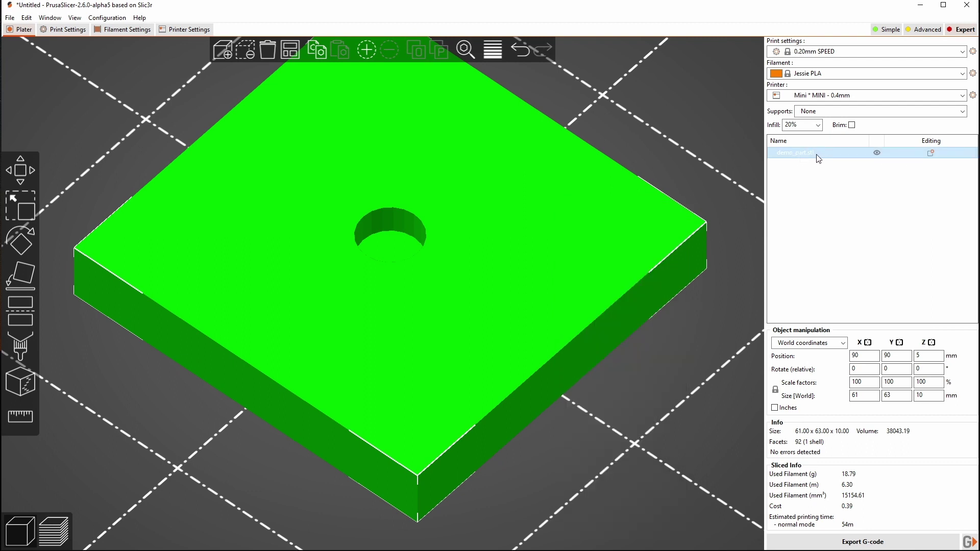
right_click(818, 158)
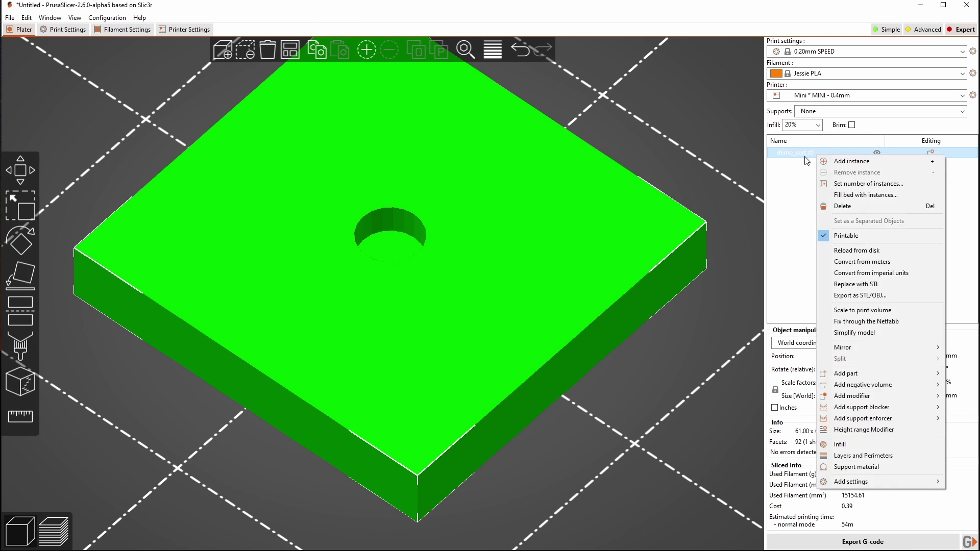
click(844, 430)
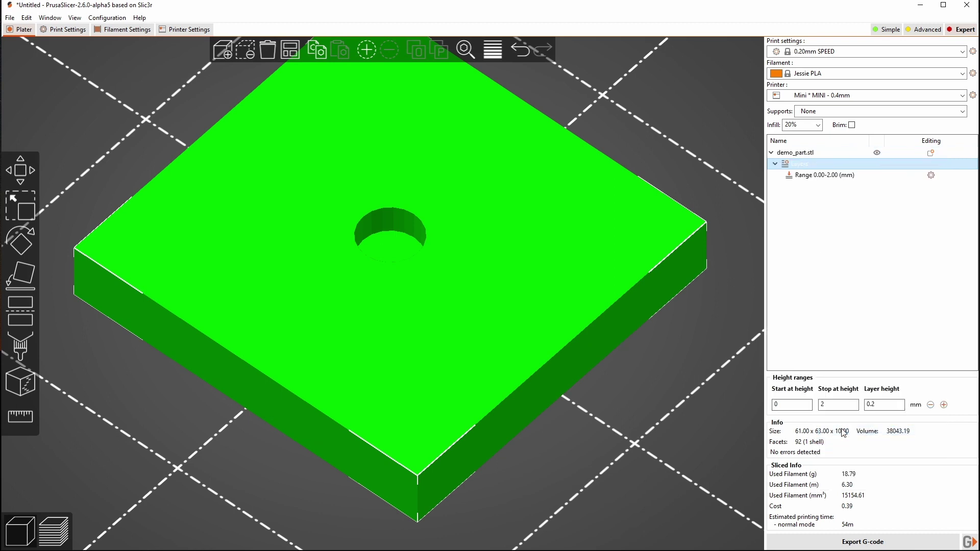
click(837, 177)
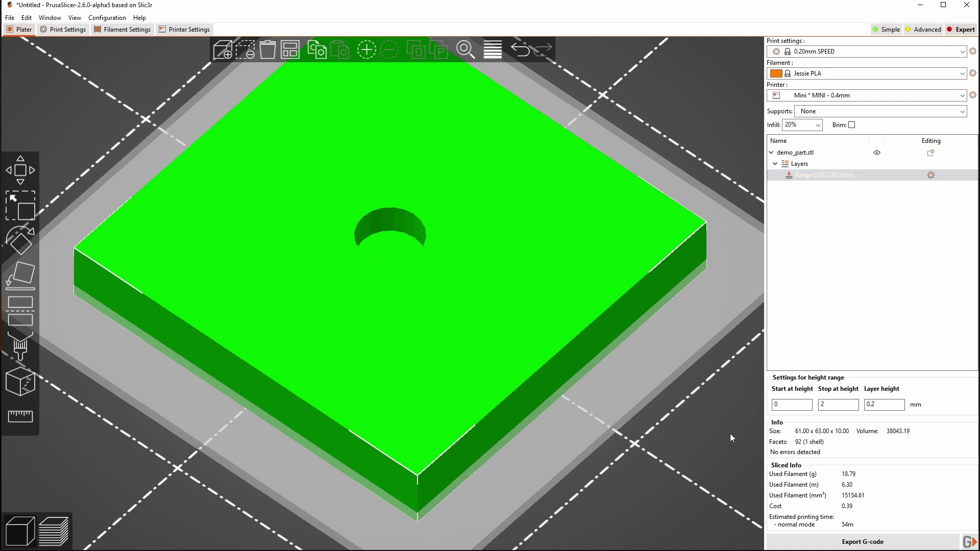
key(1)
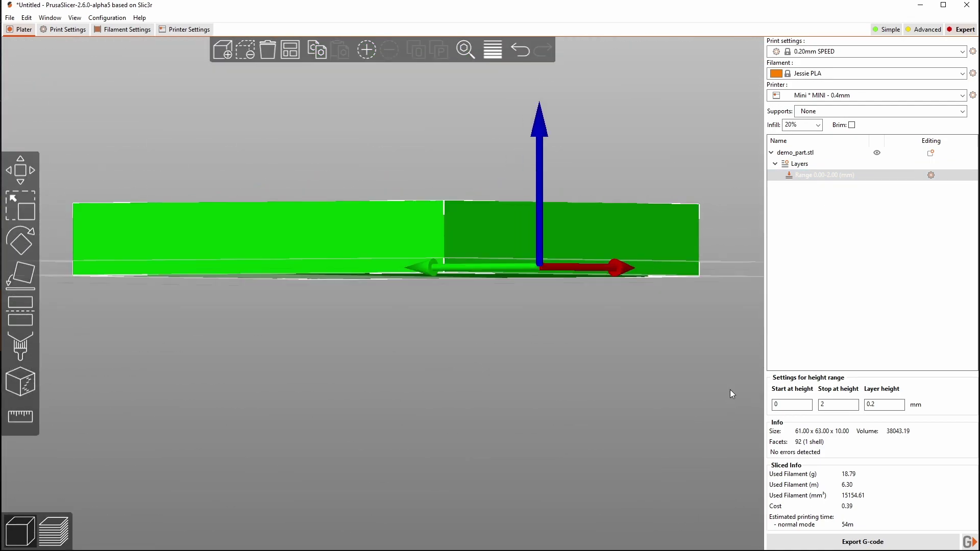
key(0)
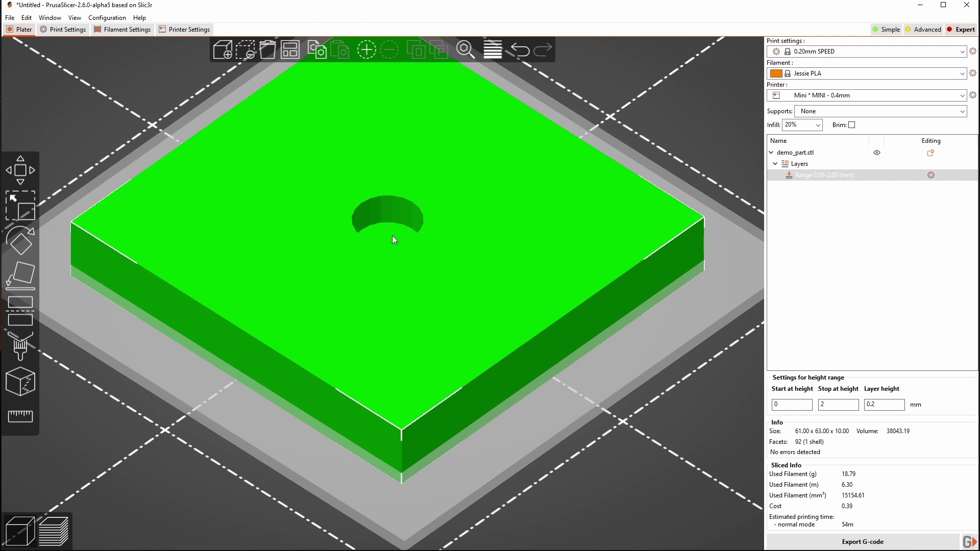
Glance at the print settings pages, then return to a tilted 3D view of the plate
click(70, 30)
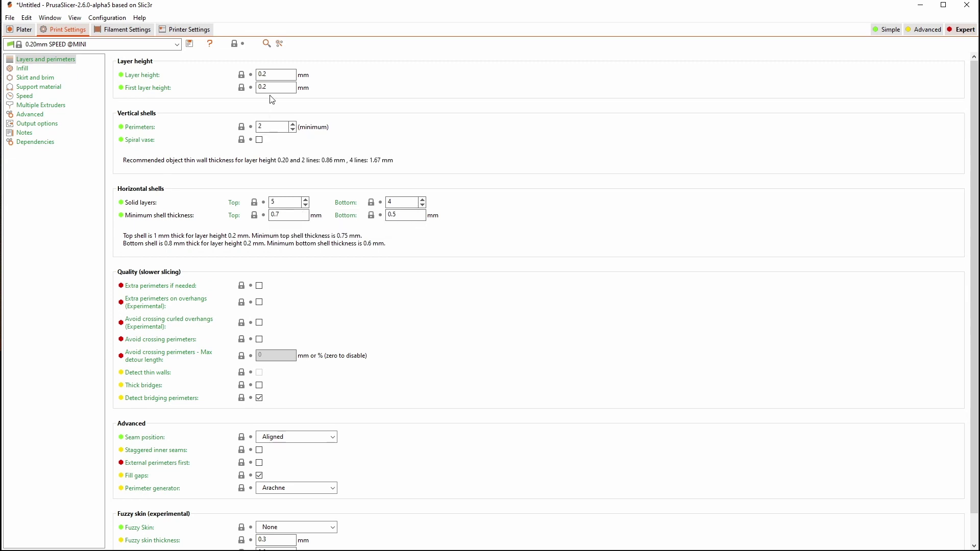
click(21, 32)
drag(648, 466, 647, 455)
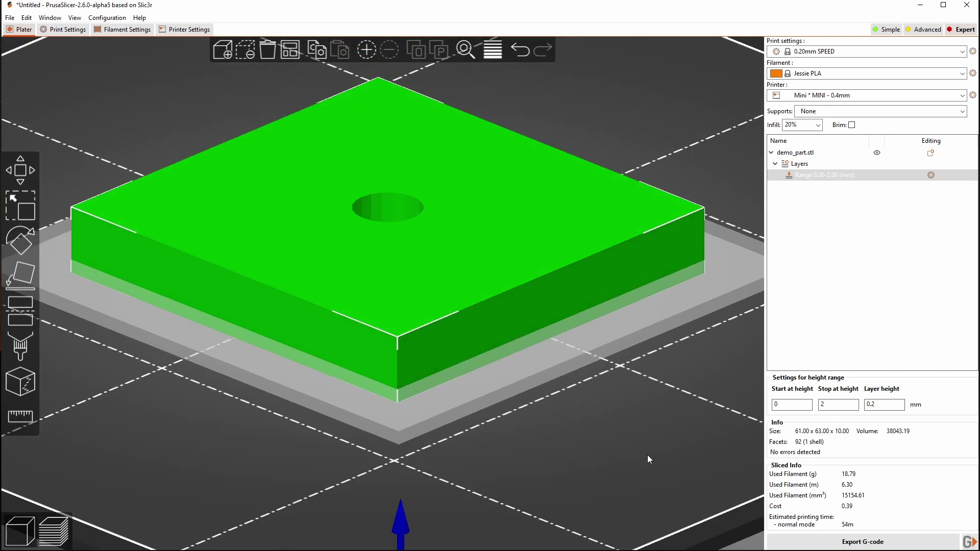
drag(398, 229, 400, 229)
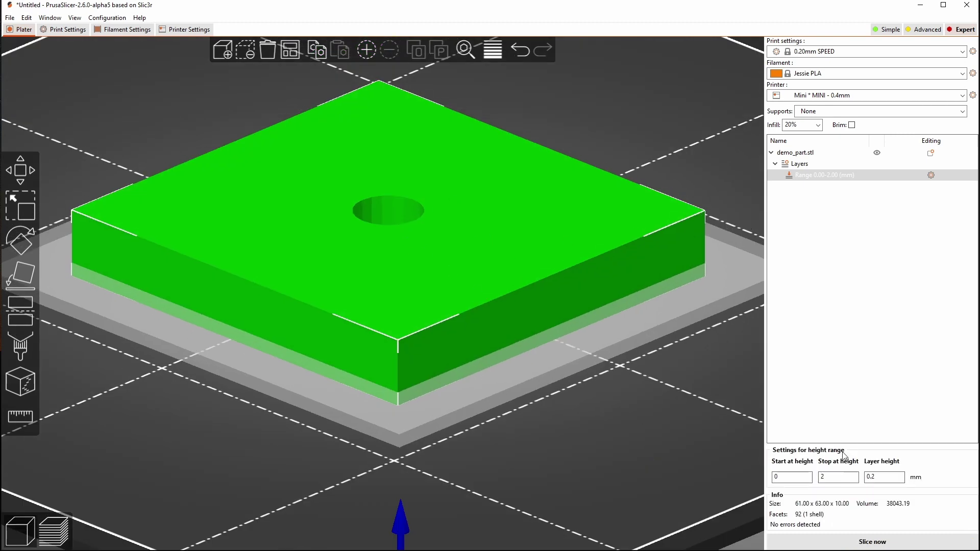
Set the height range to start at 4 mm and stop at 5 mm, checking the slab from side and isometric views
click(822, 477)
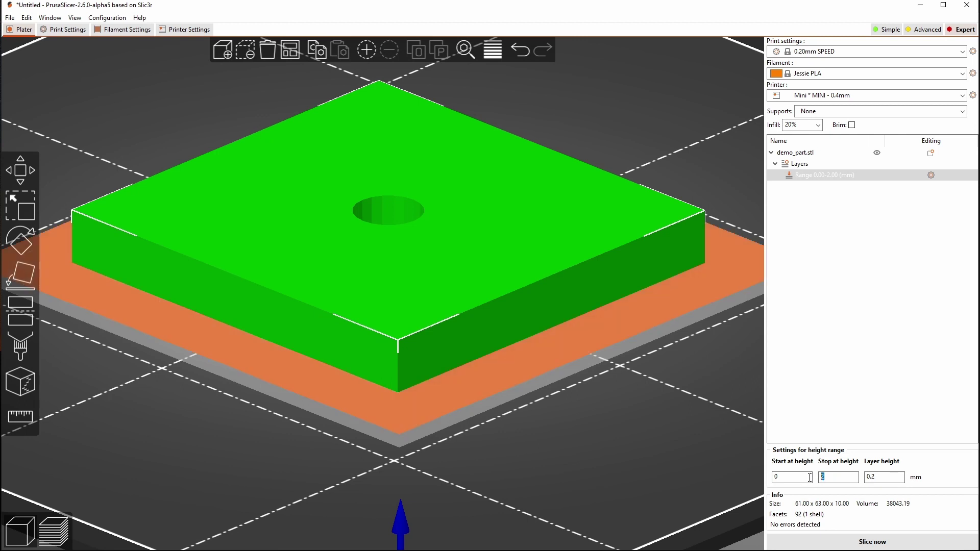
text(5)
click(775, 477)
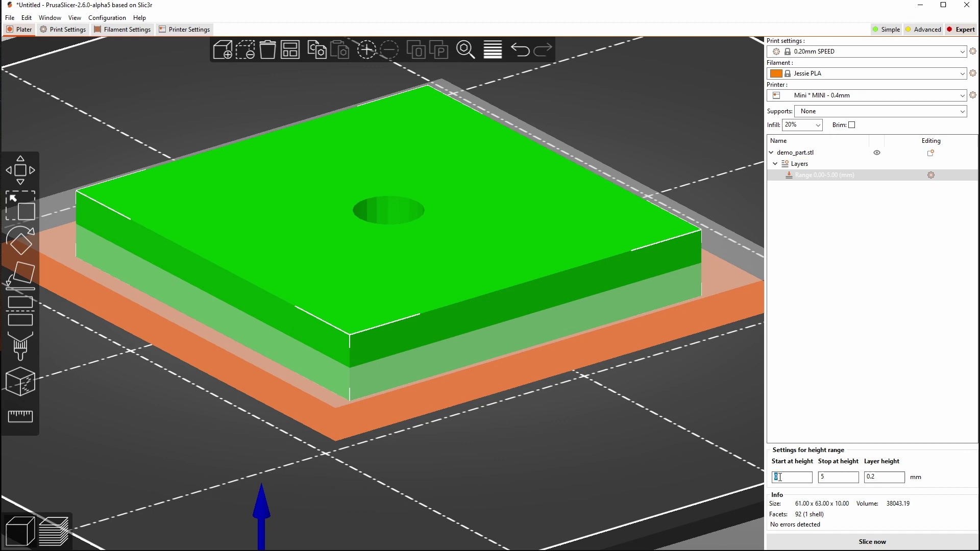
text(4)
click(830, 291)
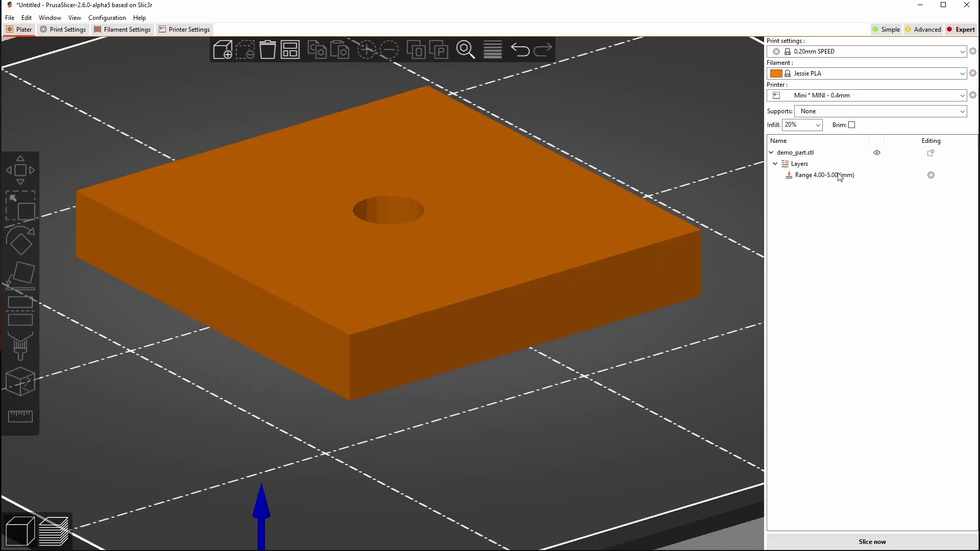
click(841, 176)
key(5)
drag(679, 357, 559, 272)
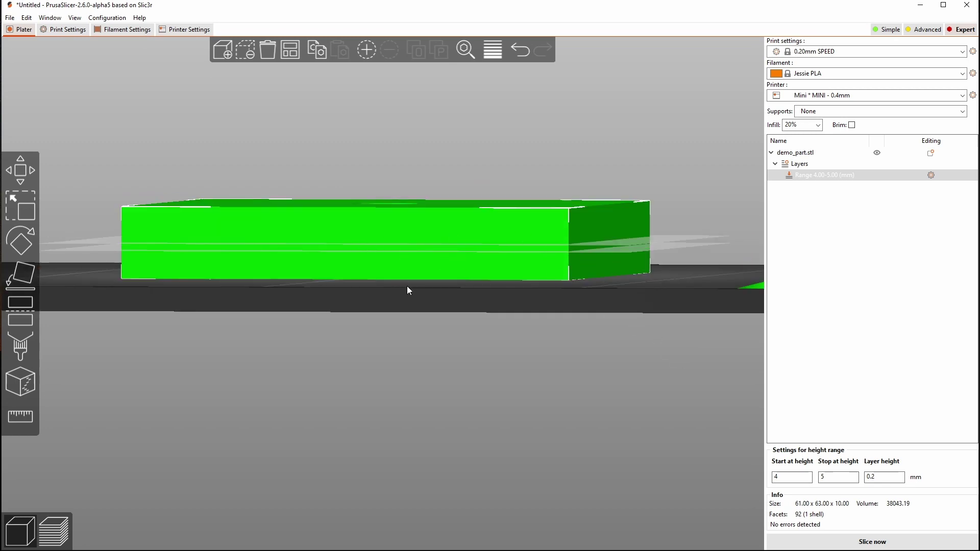
key(0)
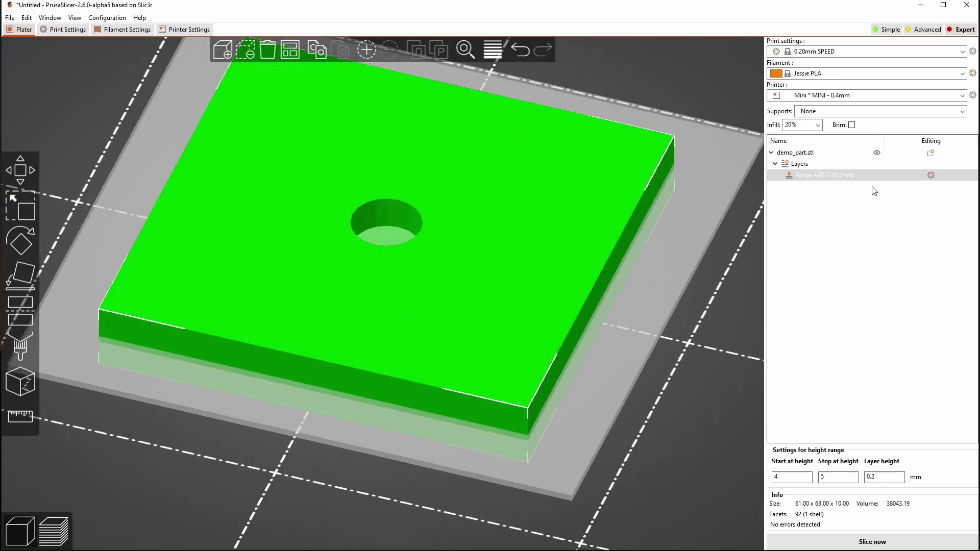
Add a Layers and Perimeters override with top solid layers 0, deleting the bottom solid layers and perimeters rows
click(931, 176)
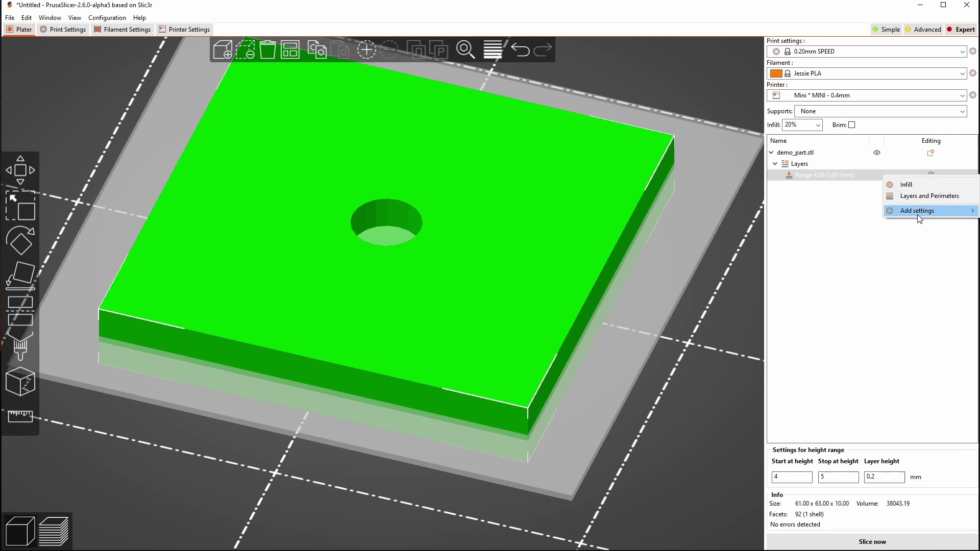
mouse_move(921, 212)
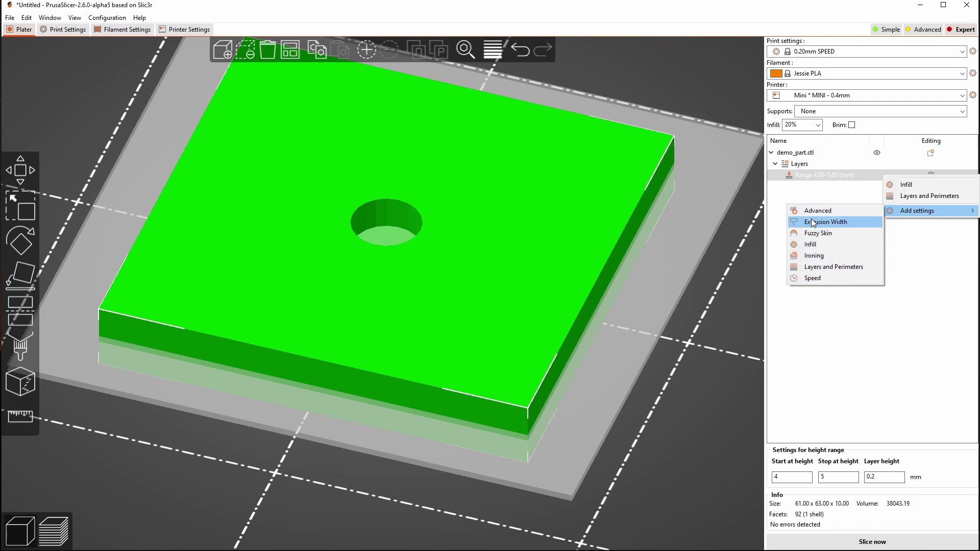
click(909, 200)
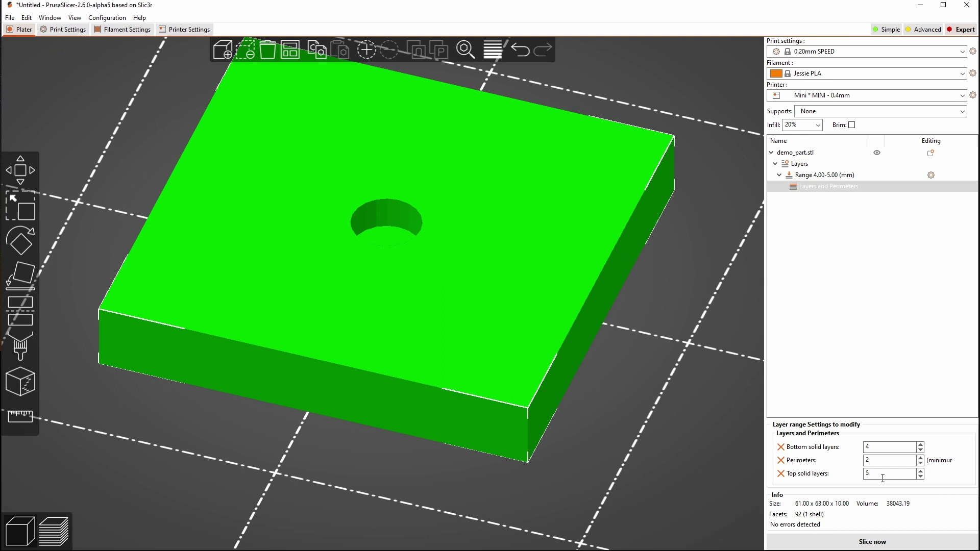
drag(883, 473, 861, 476)
text(0)
click(782, 447)
click(783, 461)
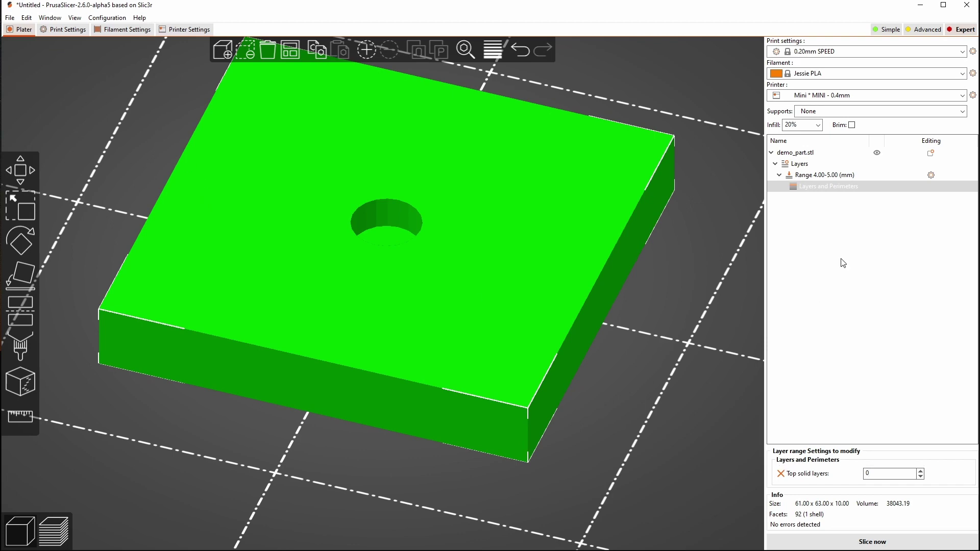
click(864, 543)
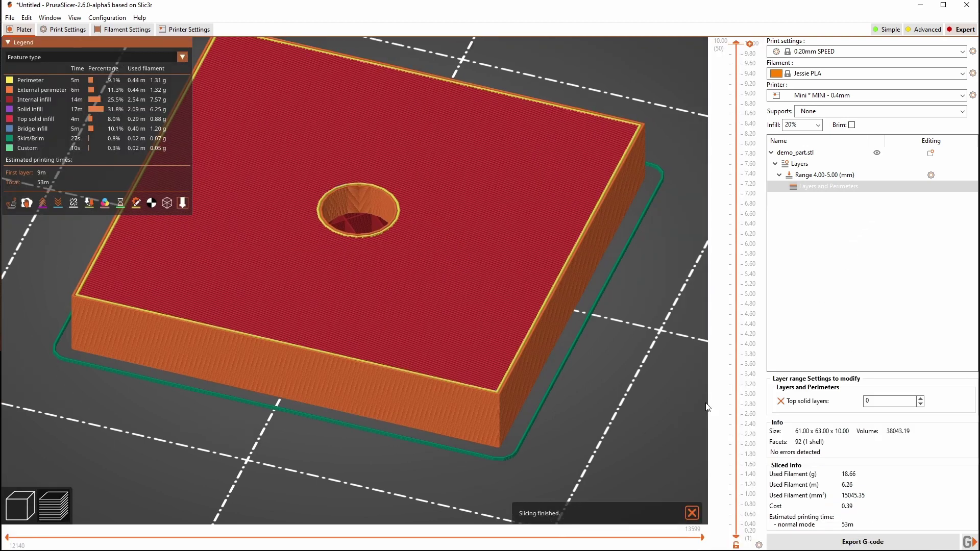
drag(657, 350, 655, 362)
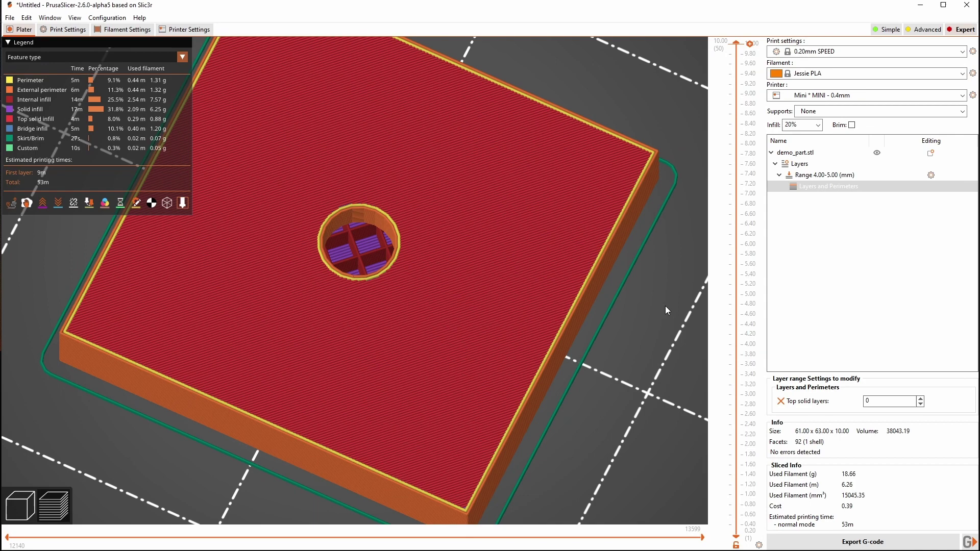
mouse_move(666, 305)
mouse_down()
mouse_move(661, 323)
mouse_move(653, 302)
mouse_up()
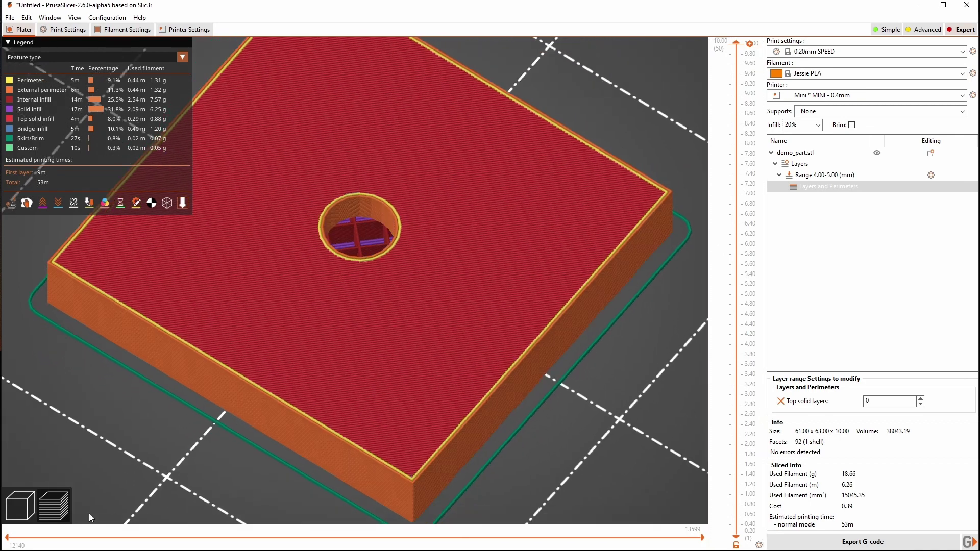
Add an Infill override to the 4–5 mm range and set its fill density to 50%
click(17, 508)
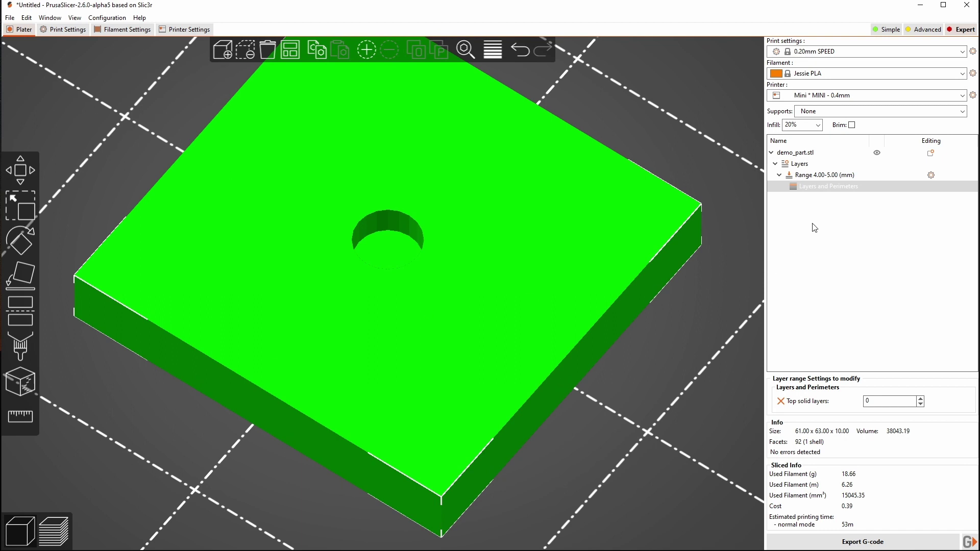
click(932, 176)
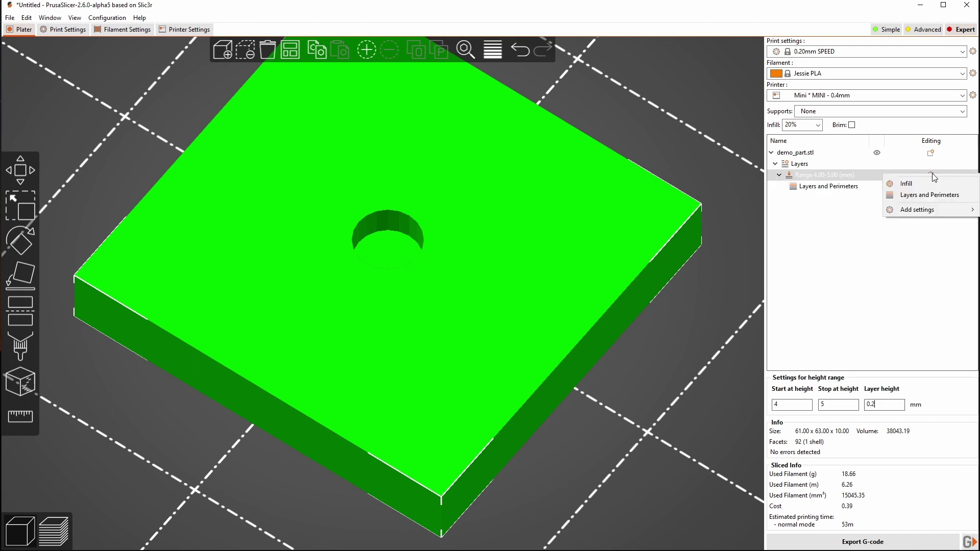
click(927, 186)
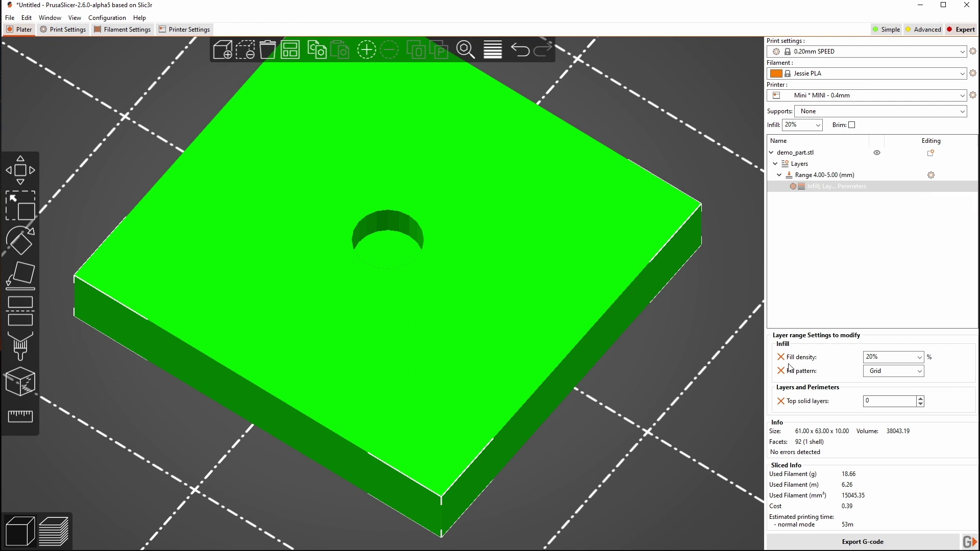
click(865, 358)
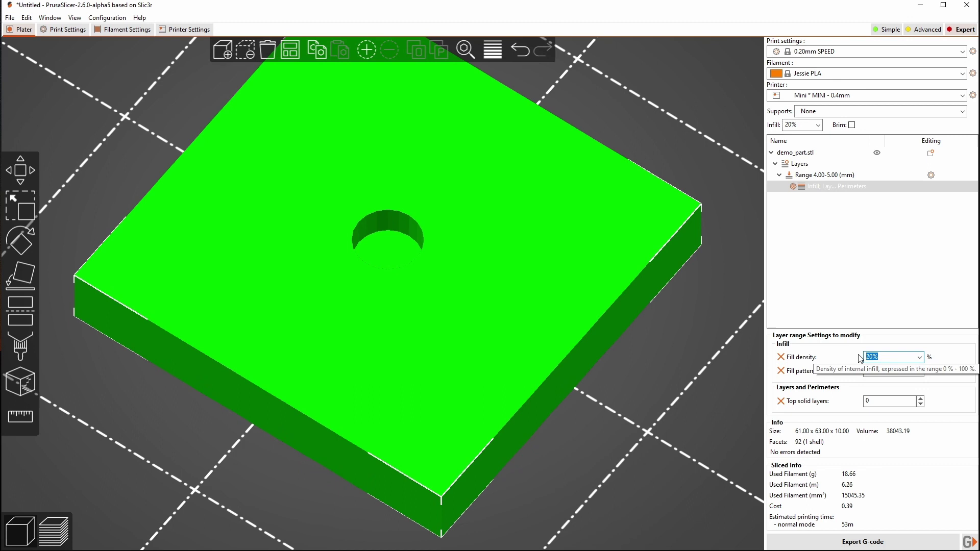
text(40)
double_click(868, 357)
text(50)
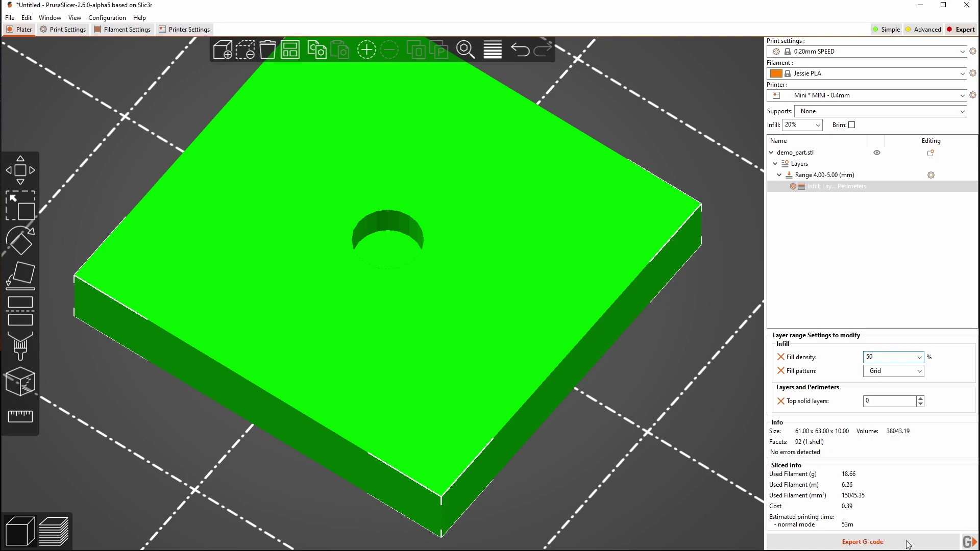
Slice the plate and inspect the lower layers of the preview from a side angle
click(881, 535)
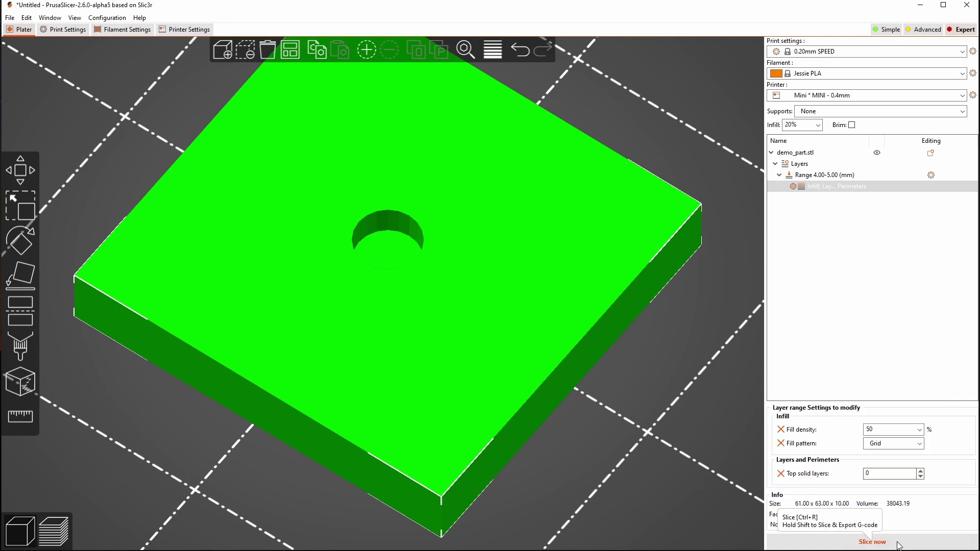
scroll(672, 405, up, 8)
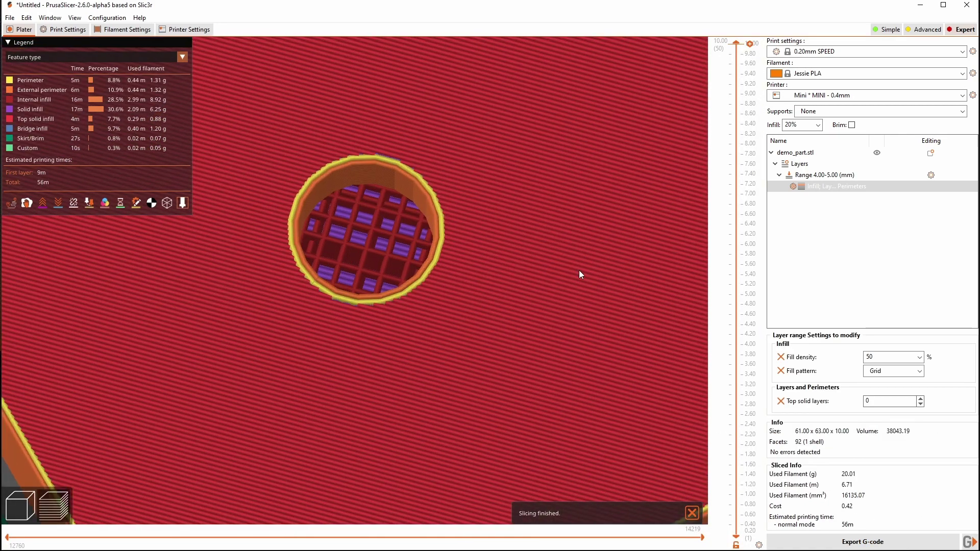
drag(736, 42, 688, 237)
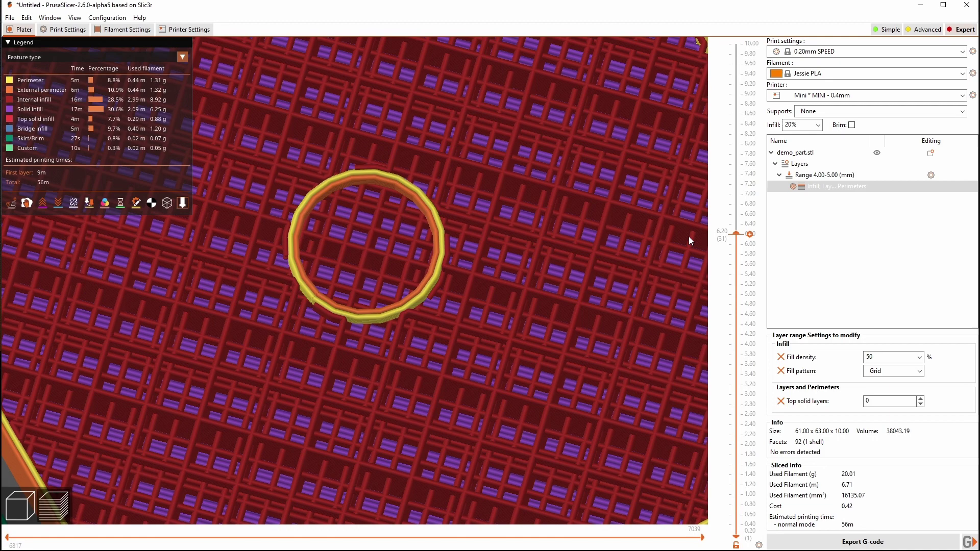
scroll(603, 320, down, 5)
scroll(603, 320, down, 3)
drag(601, 427, 508, 328)
scroll(646, 370, up, 3)
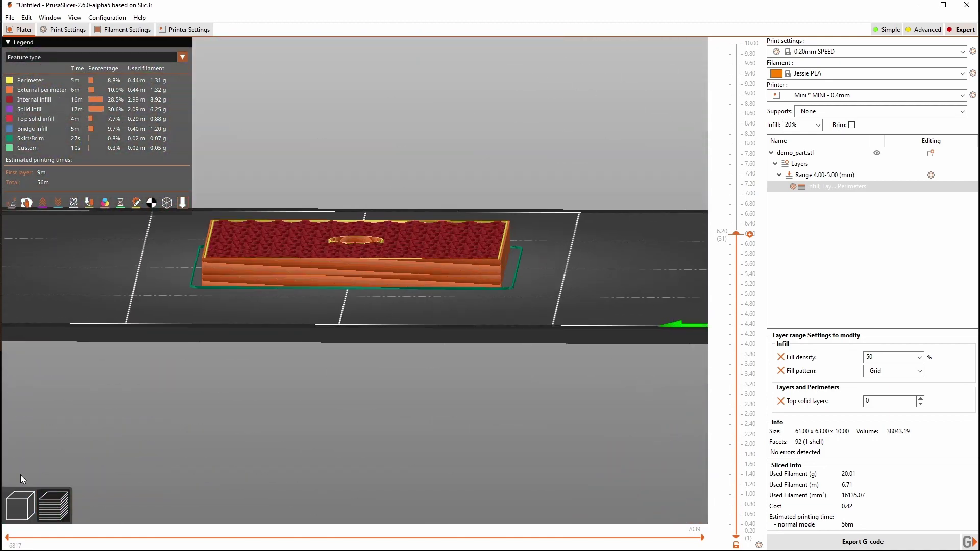
Select the 4–5 mm range, then preview layers from about 4.4 to 6.00 mm and show its overrides
click(20, 505)
drag(285, 422, 660, 275)
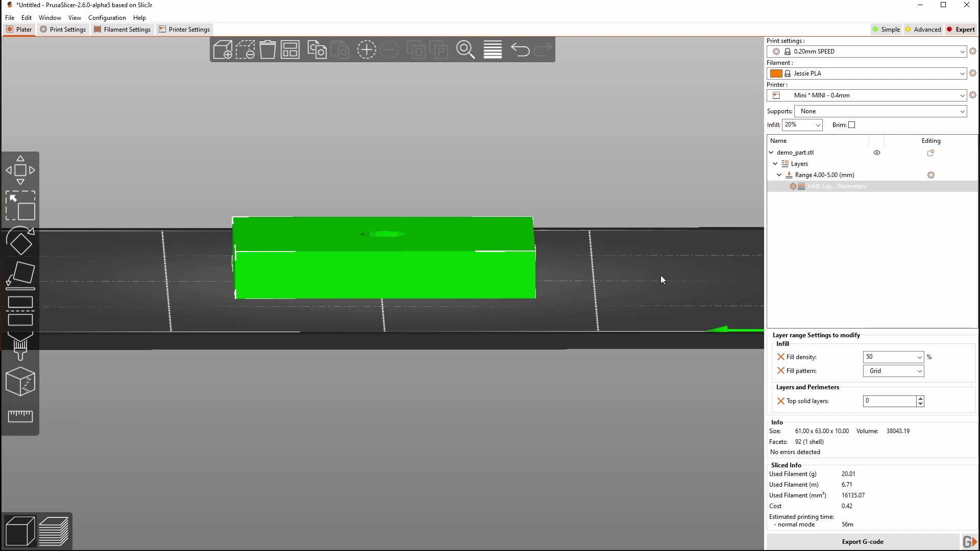
click(855, 175)
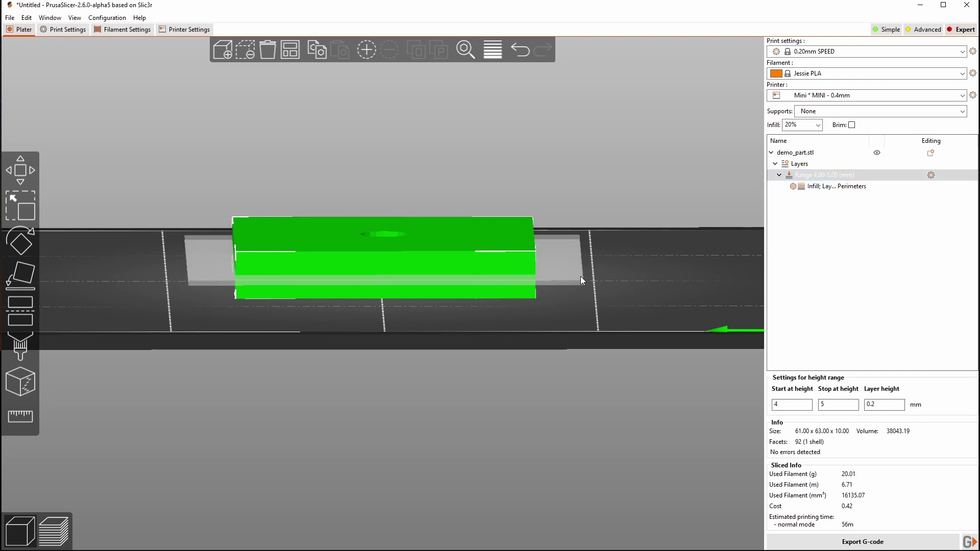
key(0)
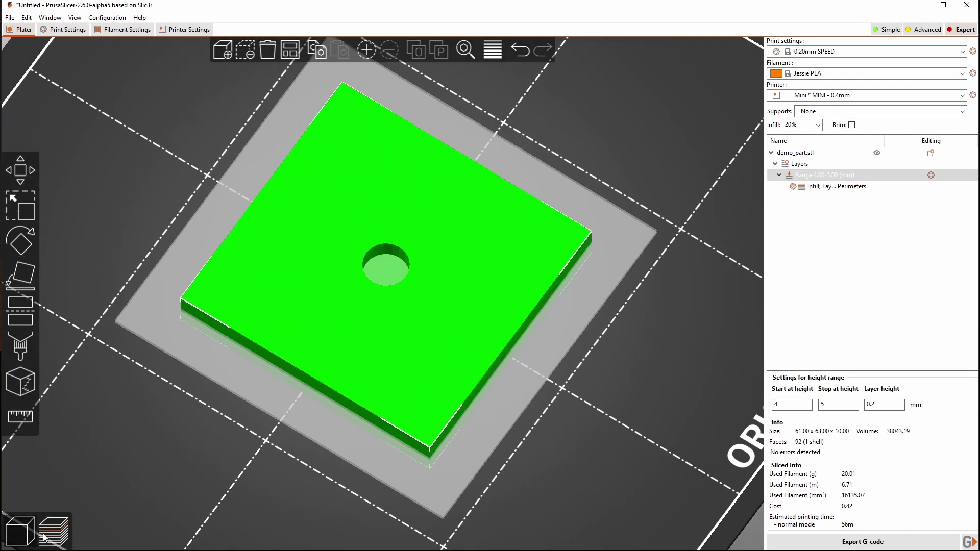
click(54, 531)
scroll(539, 406, up, 5)
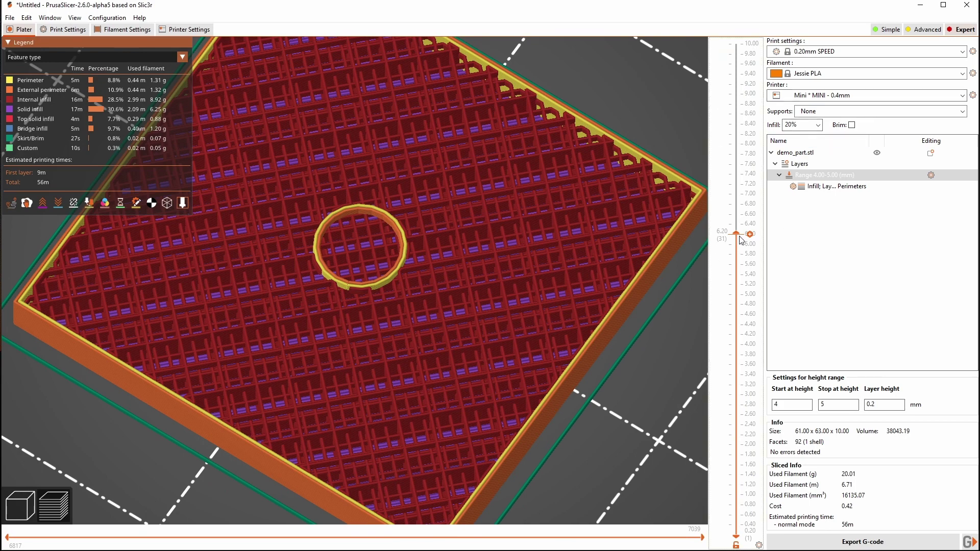
drag(743, 241, 723, 320)
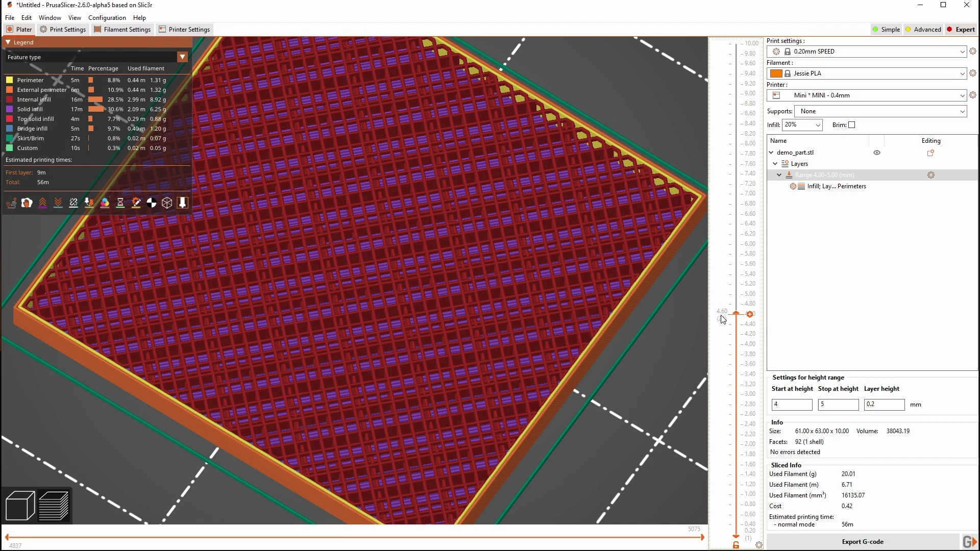
drag(723, 320, 738, 244)
click(839, 187)
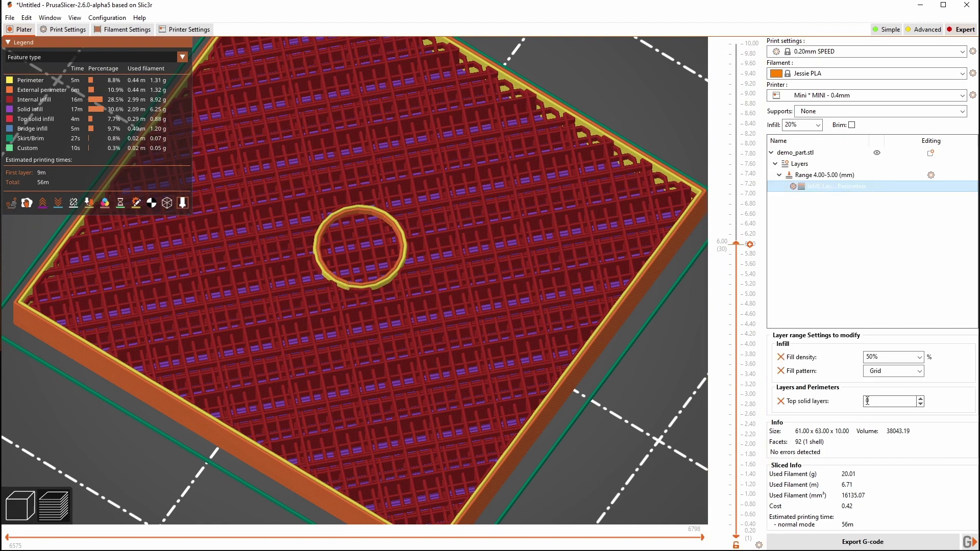
Remove the 50% fill density override, reslice, and review top layers up to 9.20 mm before returning to 3D
click(780, 356)
click(848, 545)
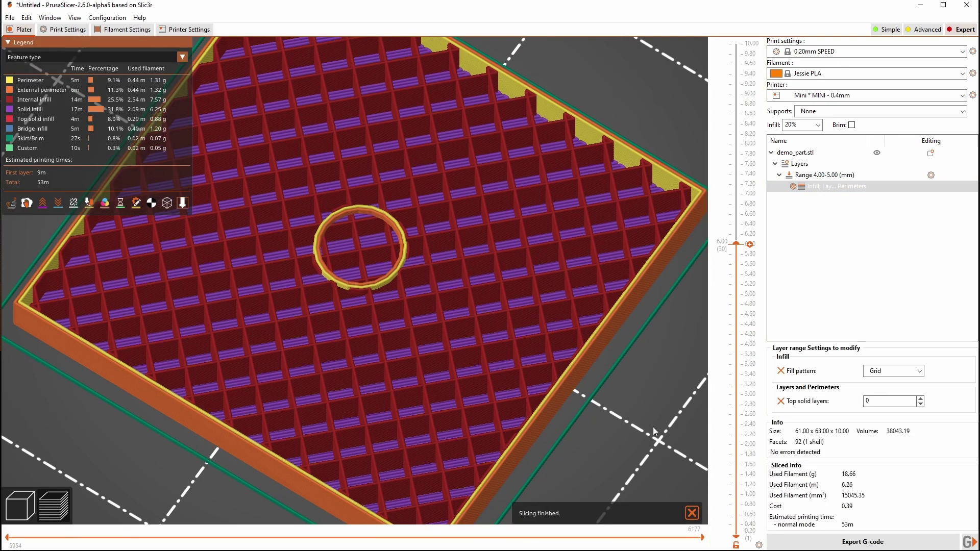
scroll(624, 420, up, 5)
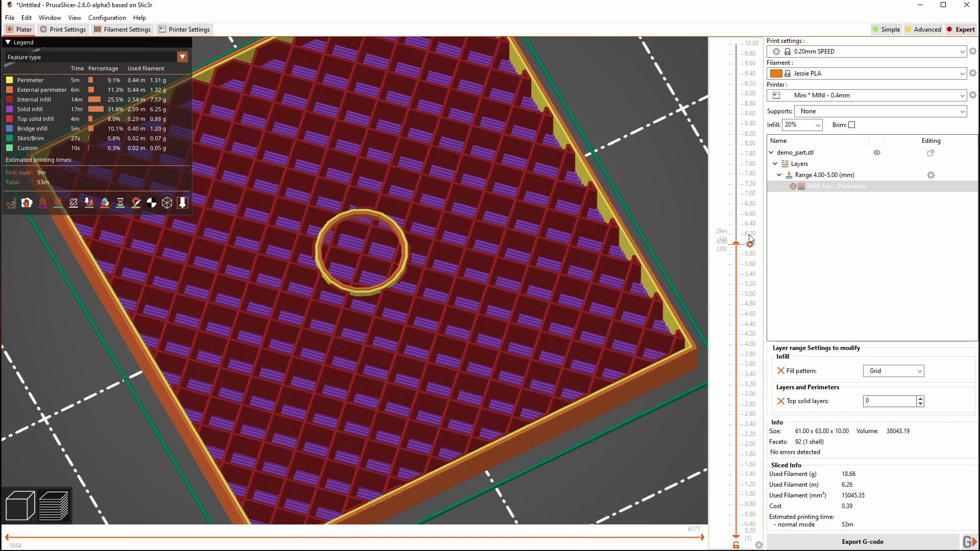
drag(736, 243, 765, 43)
click(22, 518)
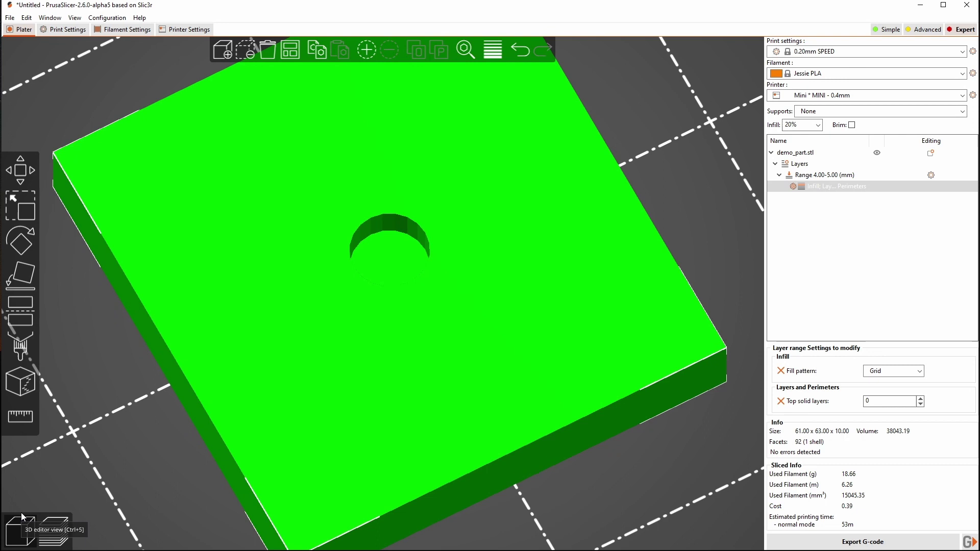
Delete the height-range settings from demo_part.stl
click(814, 170)
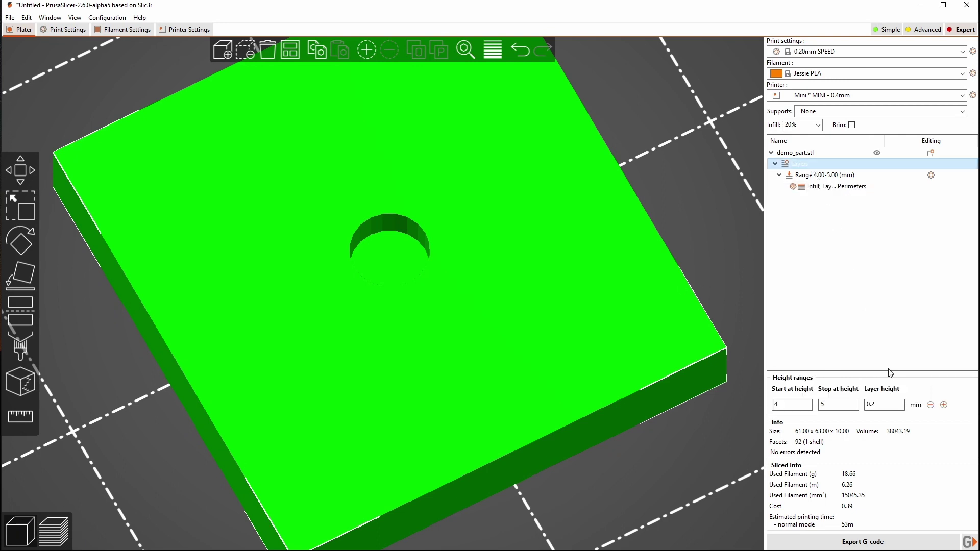
click(931, 405)
scroll(679, 439, down, 4)
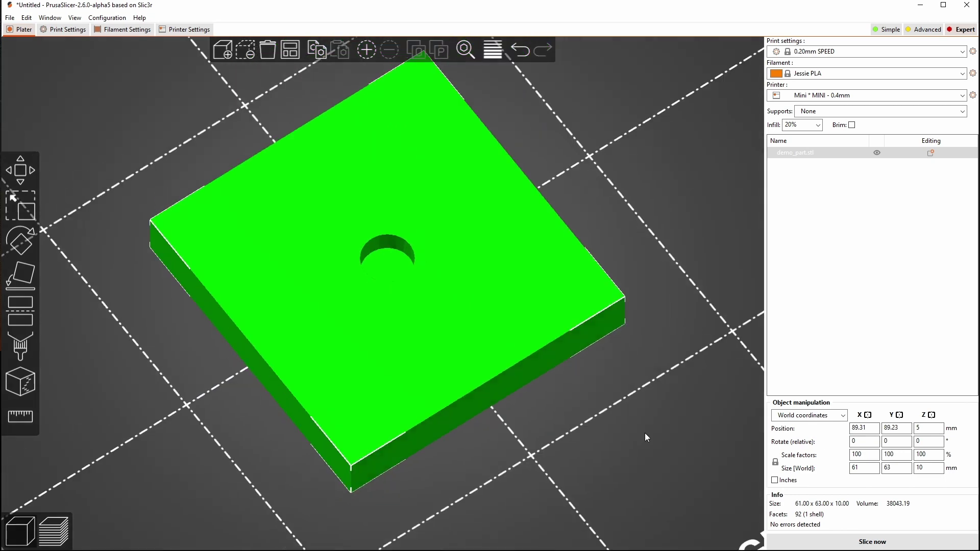
Add a Generic Cylinder modifier to the plate part
right_click(508, 255)
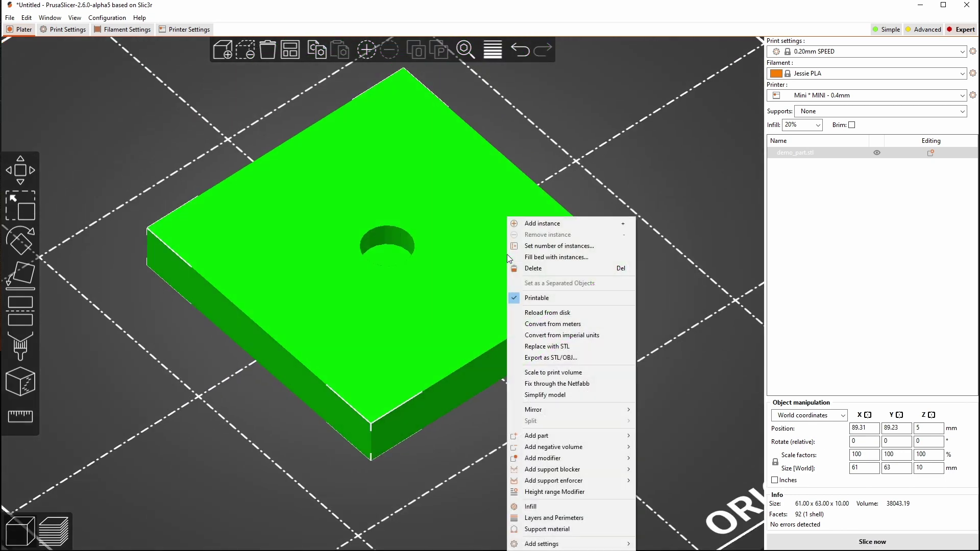
mouse_move(543, 461)
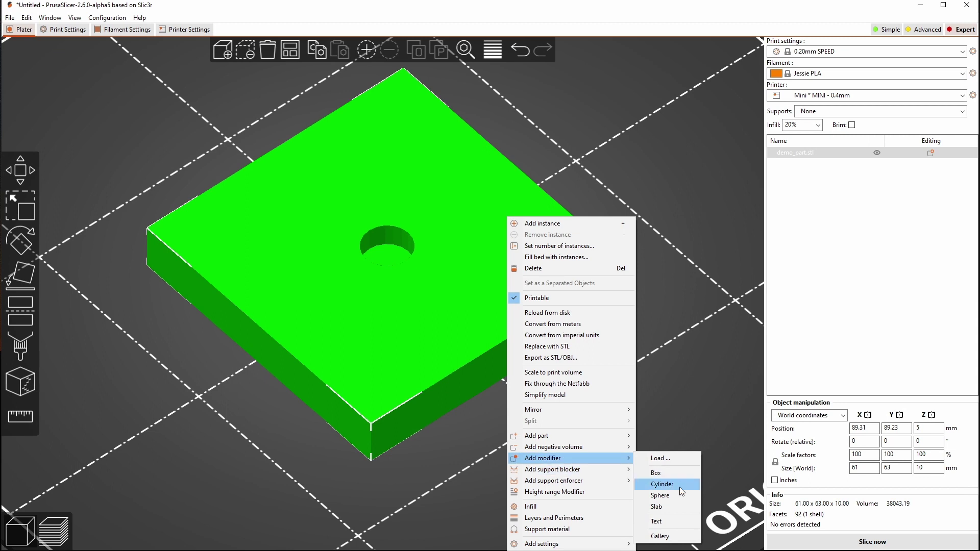
click(663, 485)
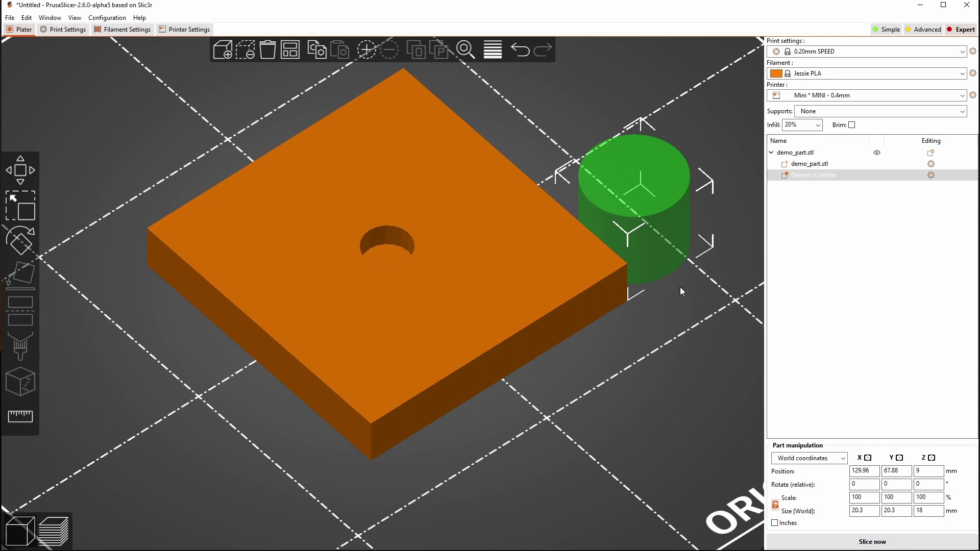
Resize the Generic Cylinder modifier to a 12 × 12 × 2 mm disc
click(852, 512)
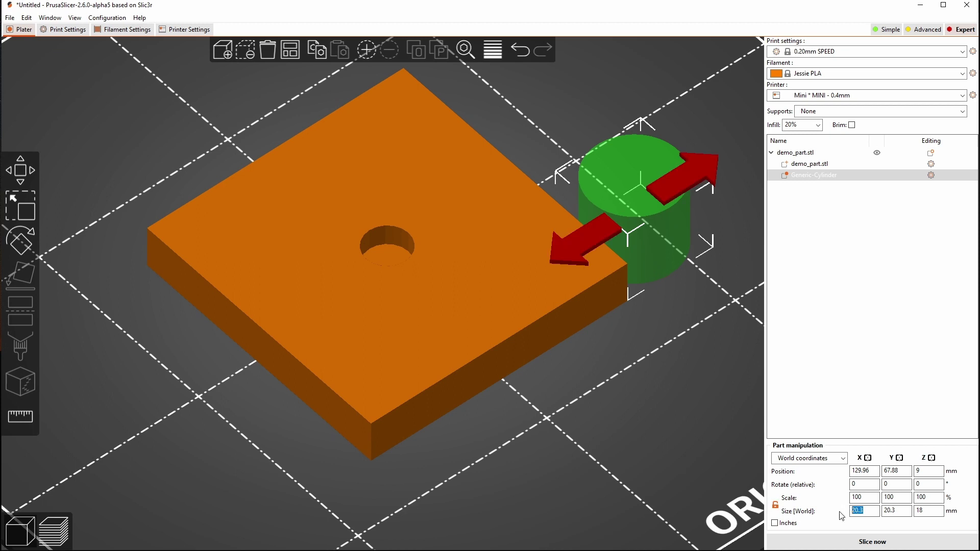
text(12)
click(898, 512)
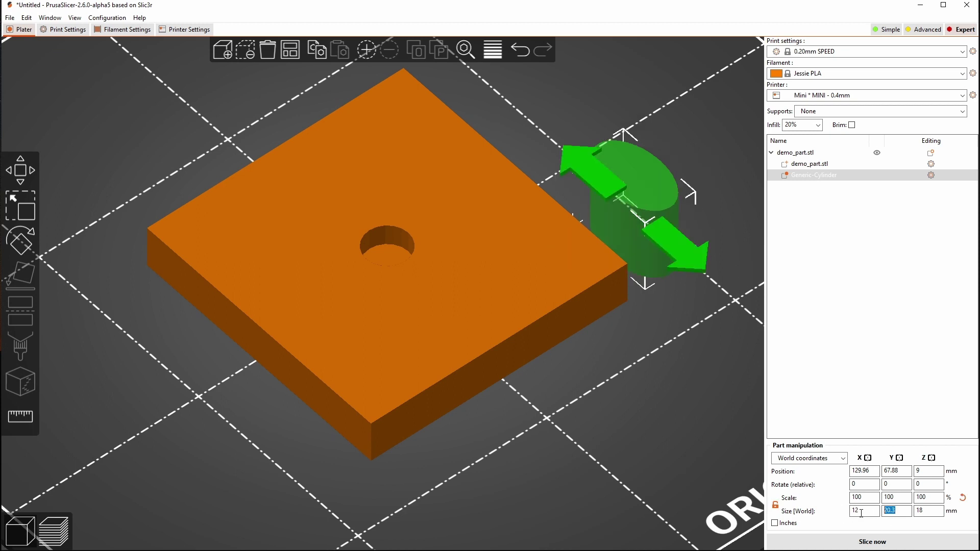
text(12)
click(930, 513)
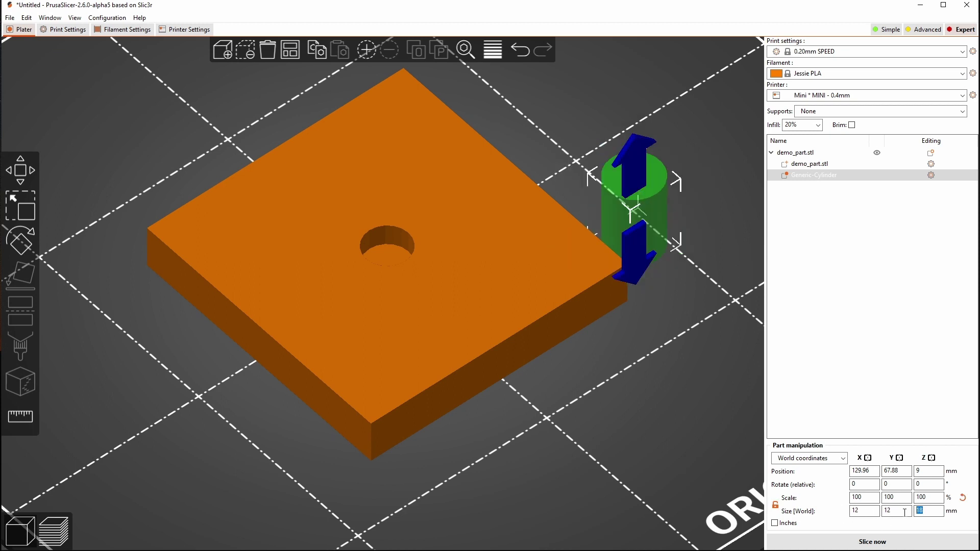
text(2)
click(21, 170)
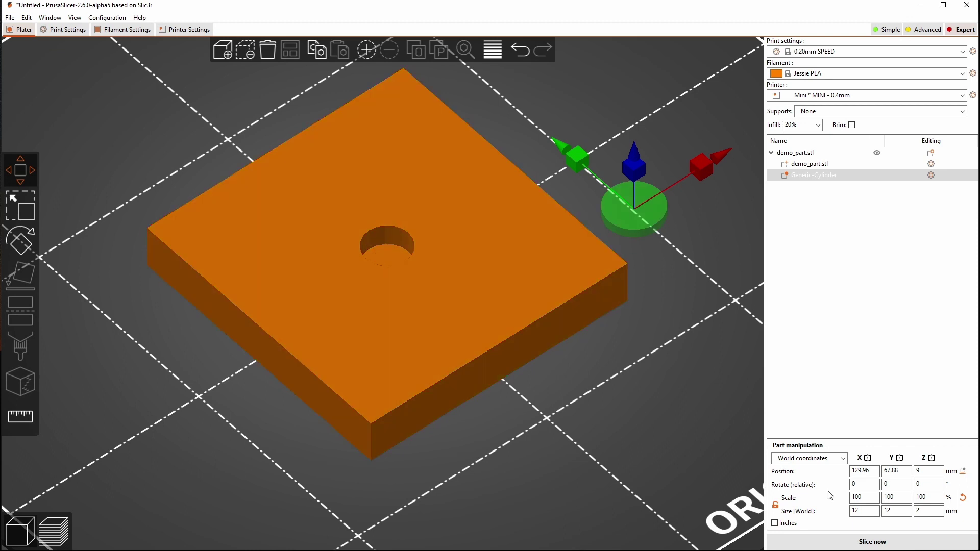
Switch to object coordinates and set the disc's position to X 0, Y 0
click(819, 463)
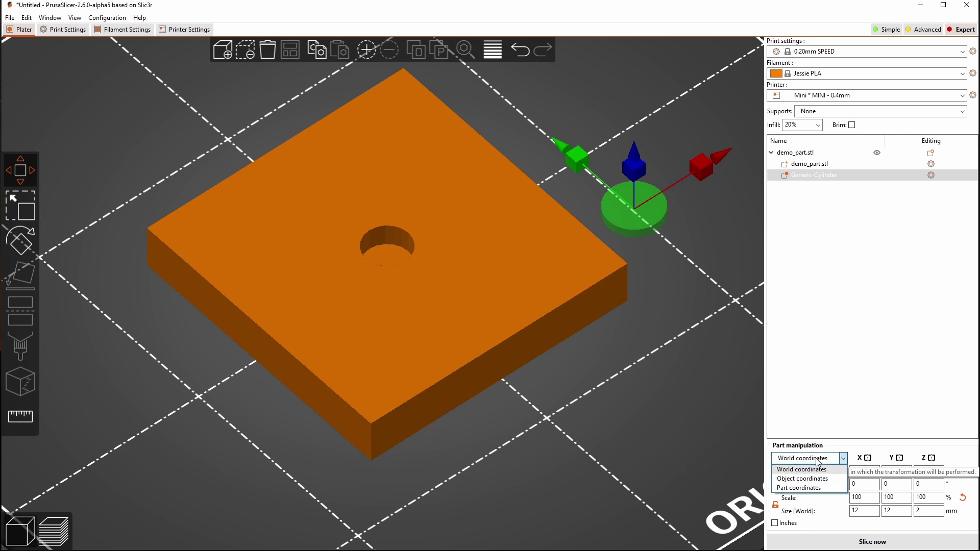
click(814, 491)
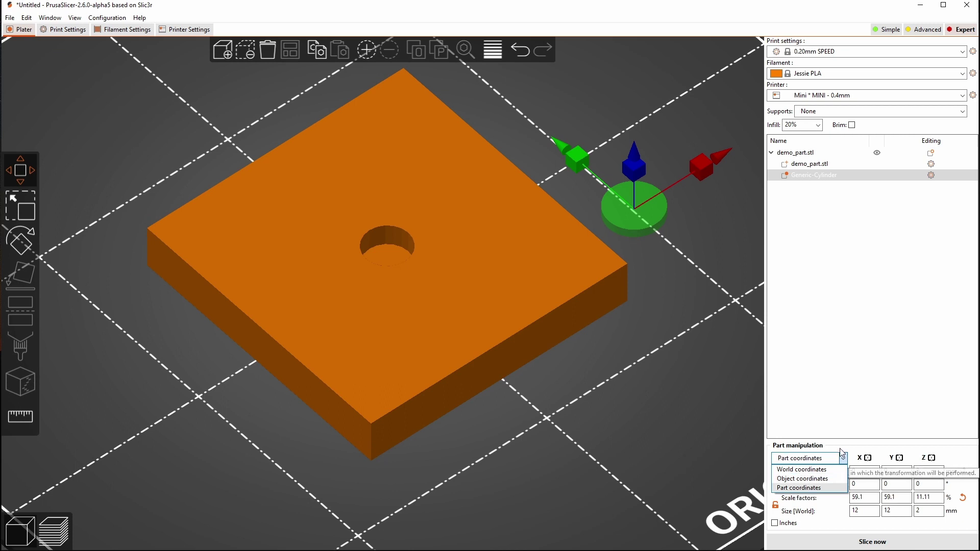
click(830, 483)
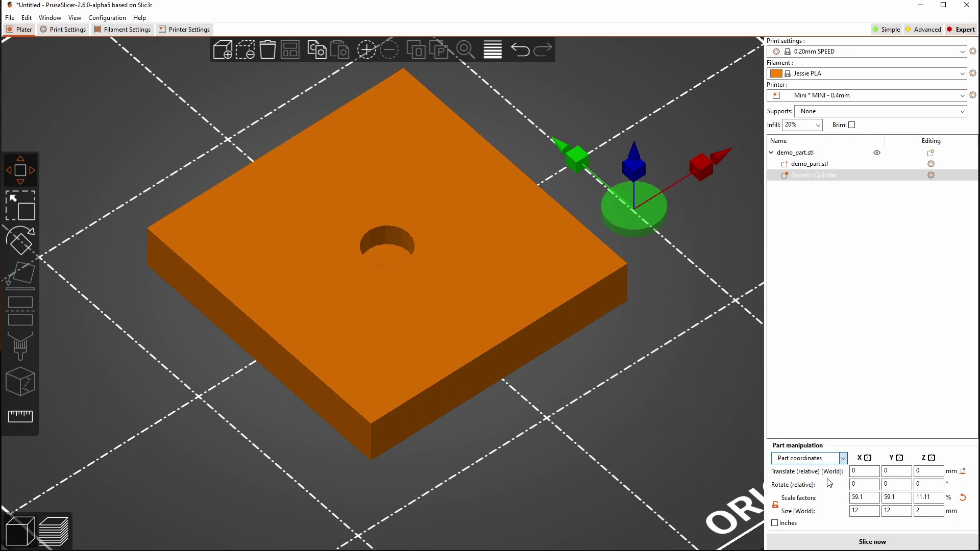
click(852, 472)
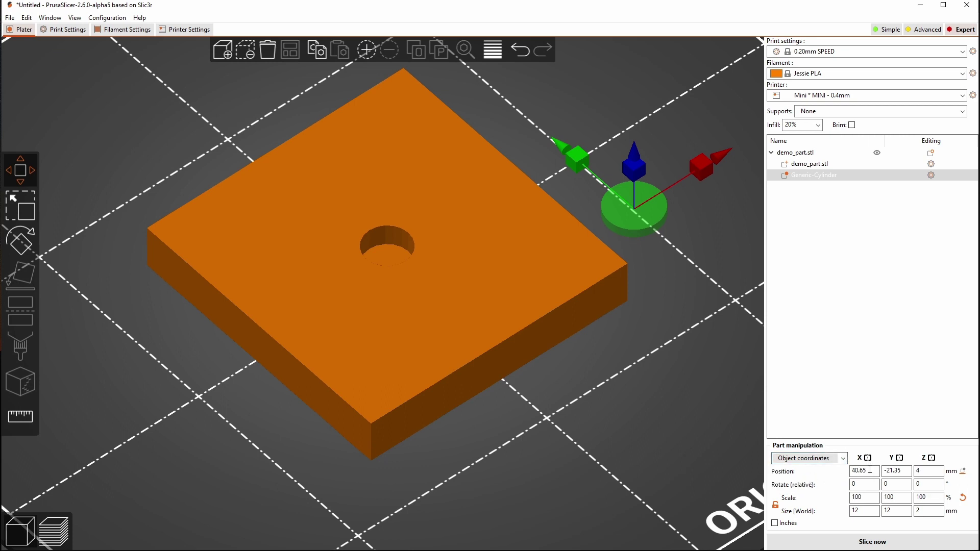
text(0)
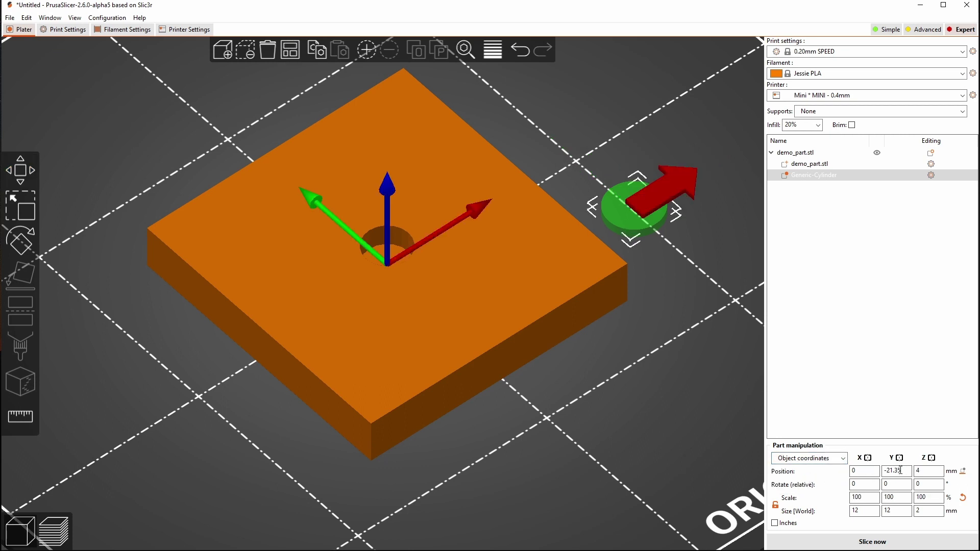
click(901, 470)
text(0)
click(864, 471)
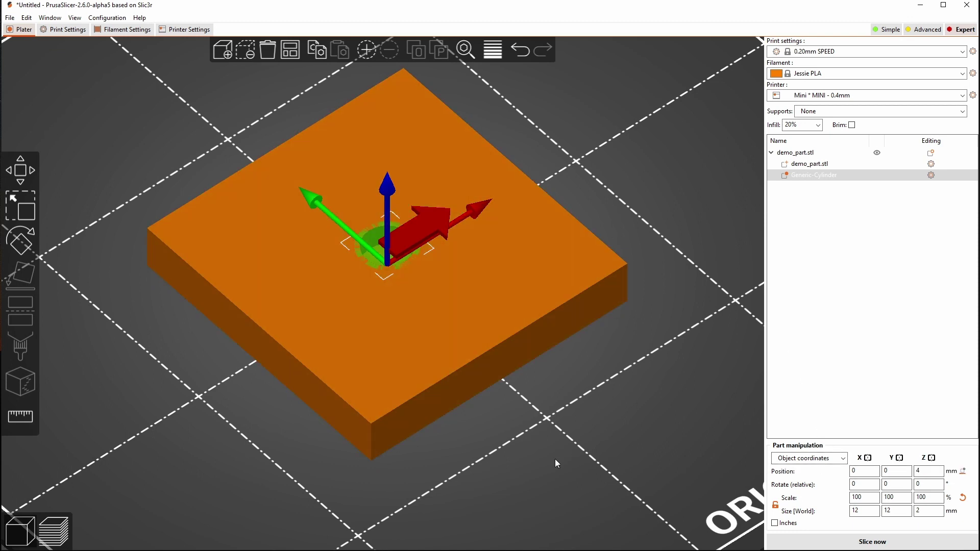
Lower the disc modifier down into the plate's hole, to Z −0.64
key(0)
key(m)
drag(387, 179, 389, 235)
scroll(391, 258, up, 5)
mouse_move(403, 115)
mouse_down()
mouse_move(393, 96)
mouse_move(391, 120)
mouse_up()
scroll(495, 374, down, 6)
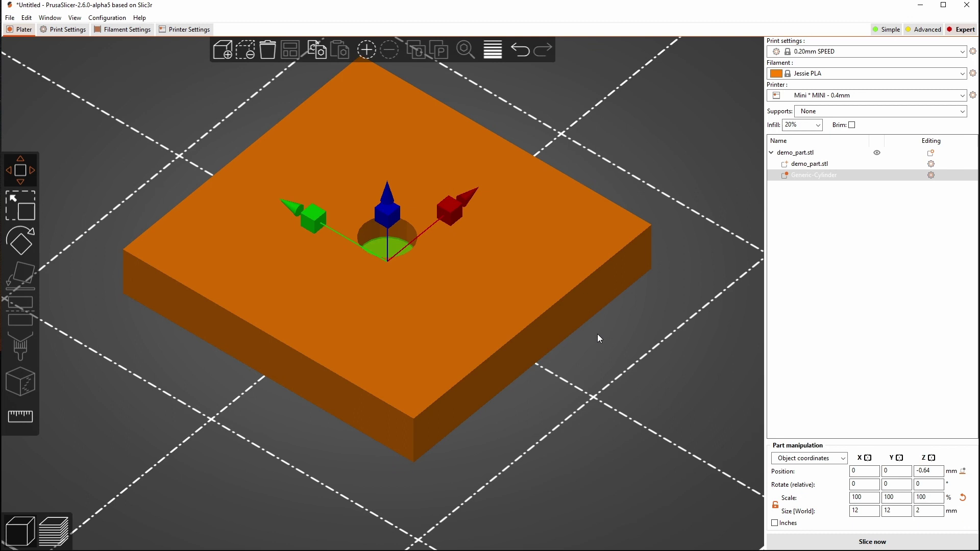
Add a Layers and Perimeters override with 0 top solid layers, then slice the plate
right_click(932, 176)
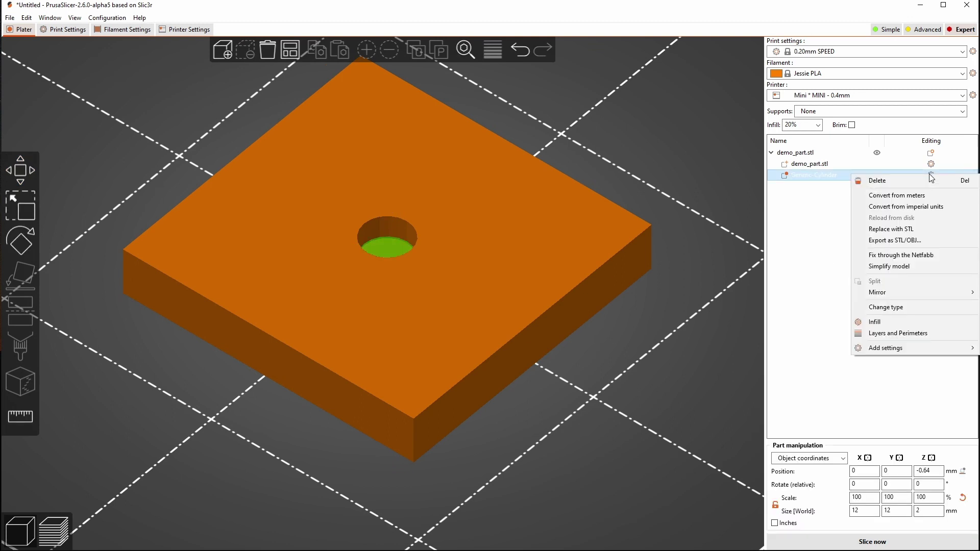
click(898, 333)
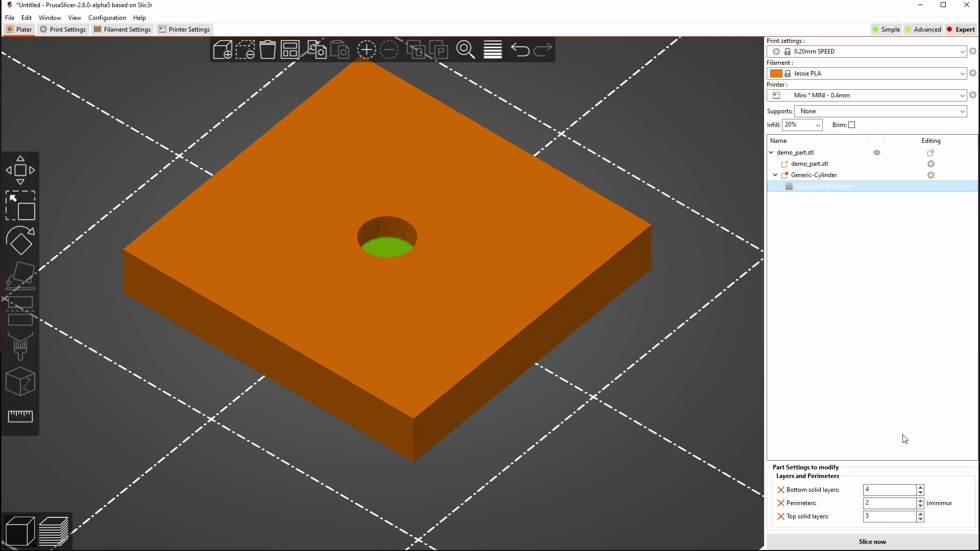
click(891, 517)
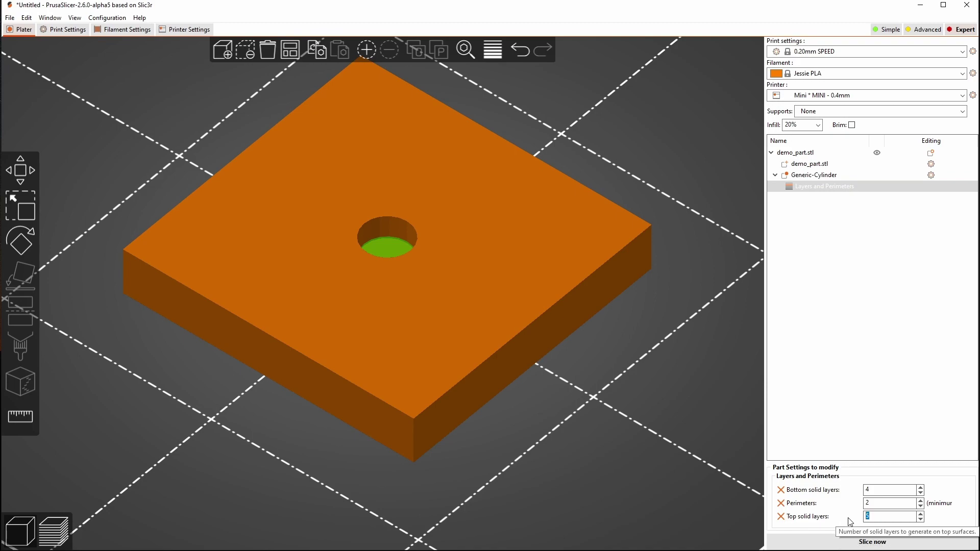
text(0)
click(873, 542)
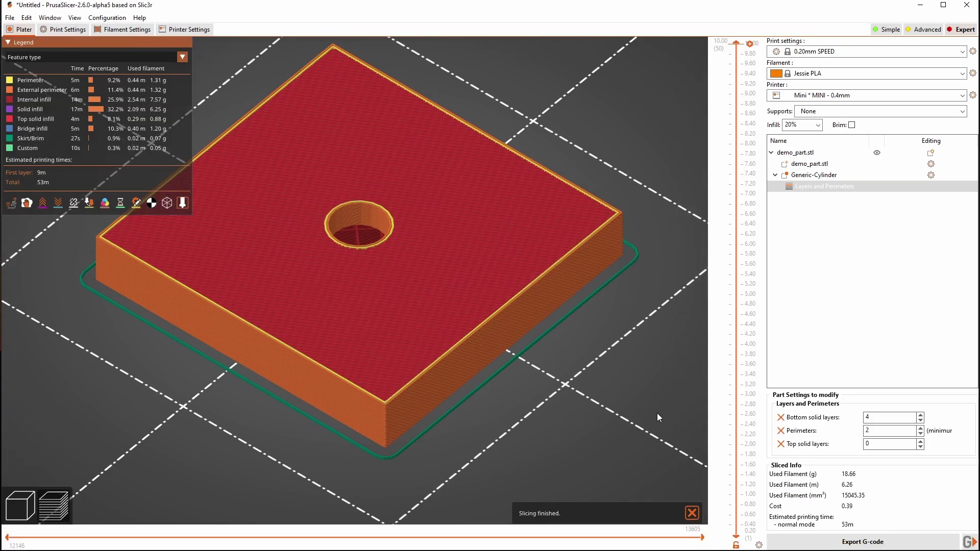
mouse_move(657, 413)
mouse_down()
mouse_move(630, 436)
mouse_move(633, 422)
mouse_move(658, 409)
mouse_up()
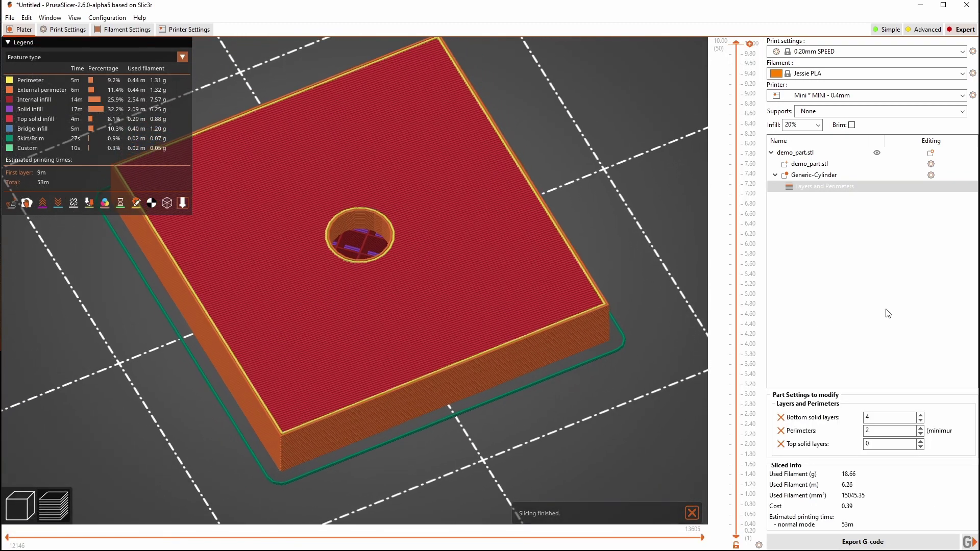
Add an infill override to the modifier with 50% density and Grid pattern
right_click(932, 175)
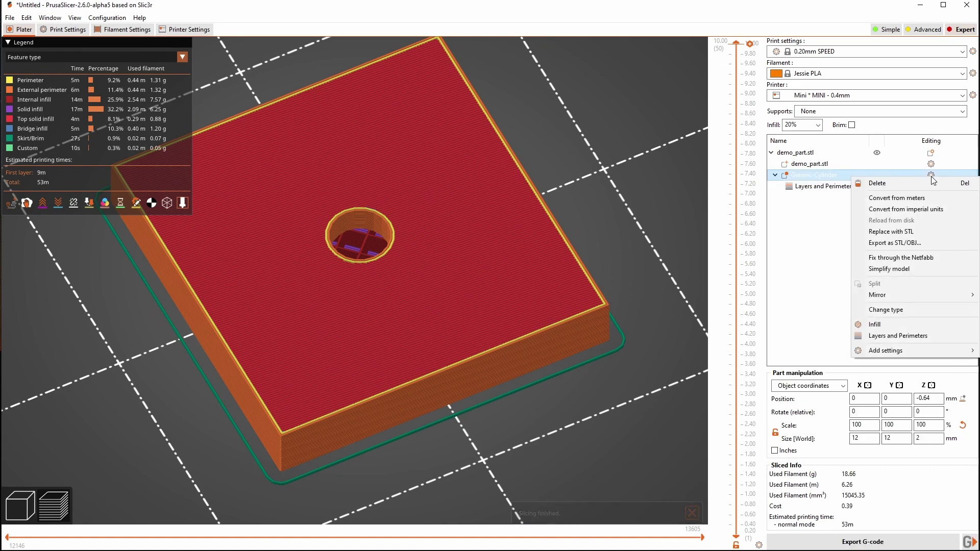
click(886, 324)
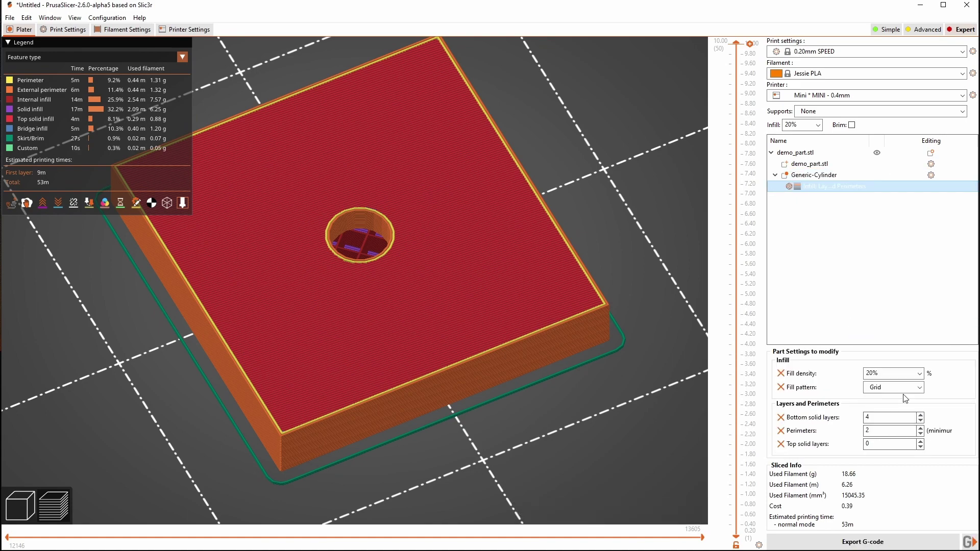
double_click(874, 373)
text(50)
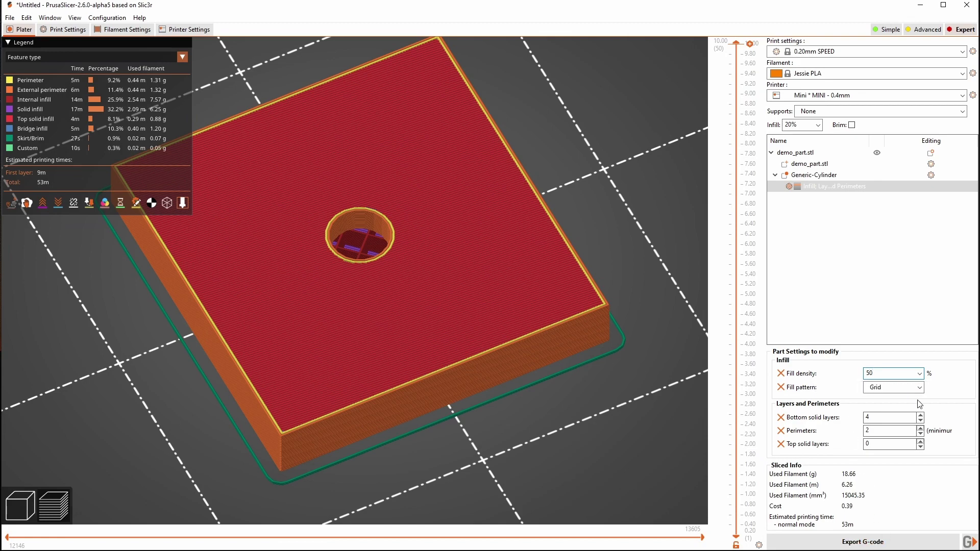
click(911, 387)
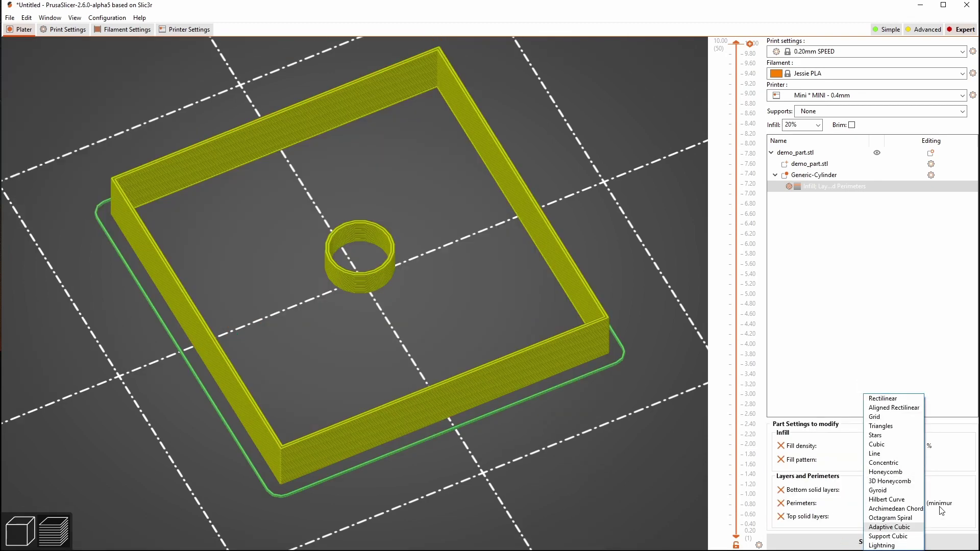
click(874, 416)
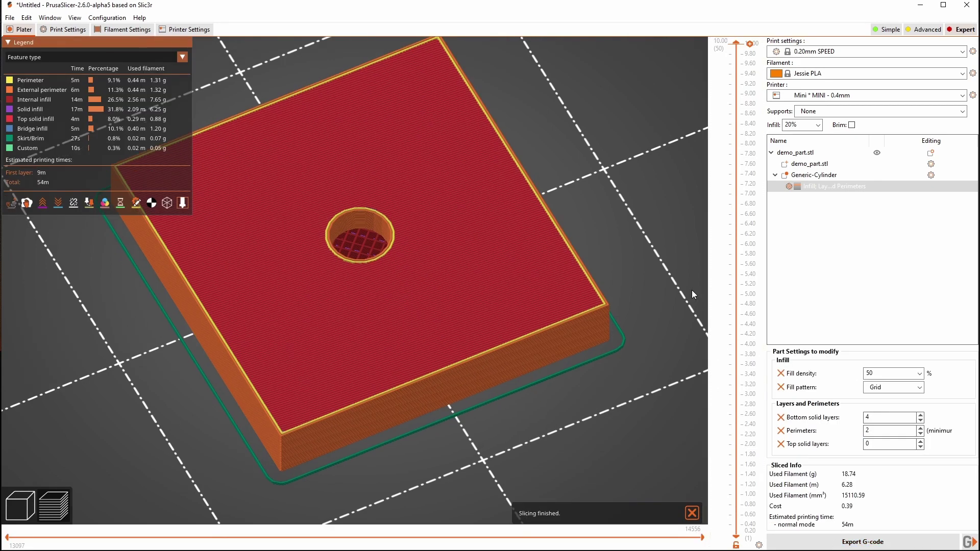
Inspect the sliced preview up to 5.00 mm, zooming out to the whole part and back
drag(736, 42, 735, 294)
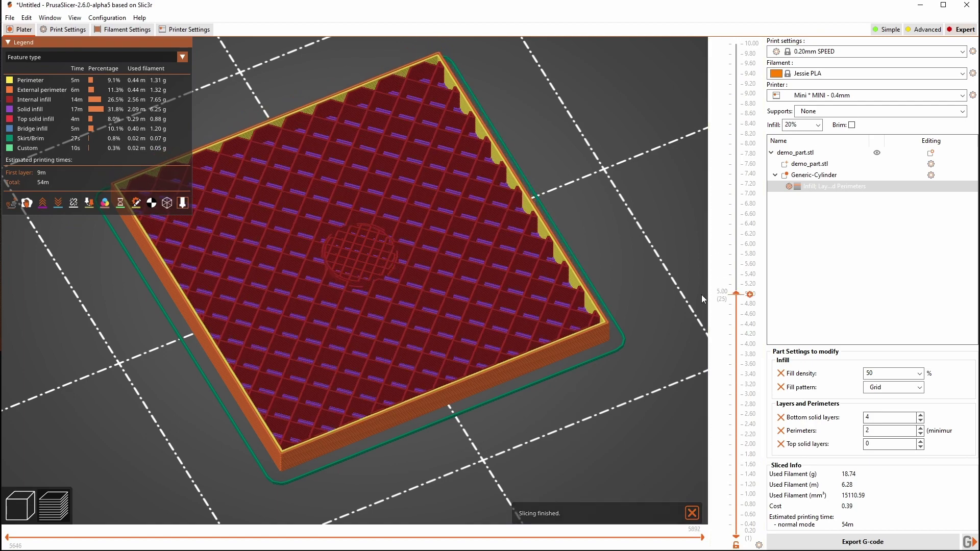
key(Down)
key(Down)
key(Down)
scroll(647, 293, up, 3)
scroll(666, 115, up, 2)
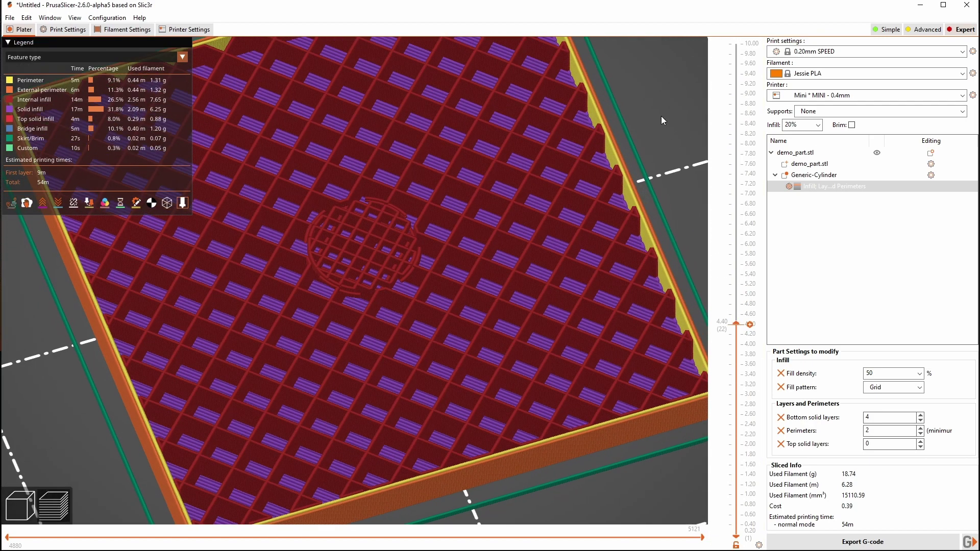
scroll(663, 114, up, 1)
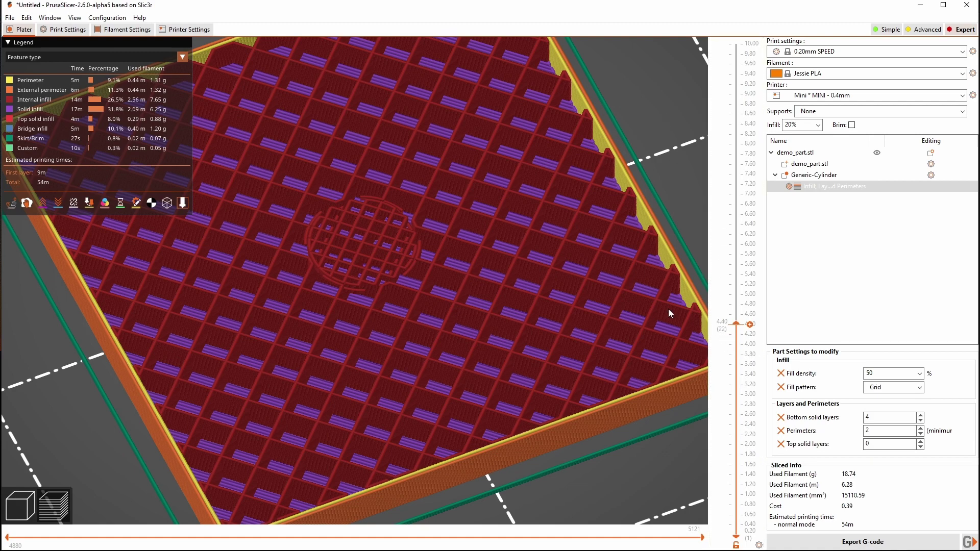
scroll(612, 265, up, 3)
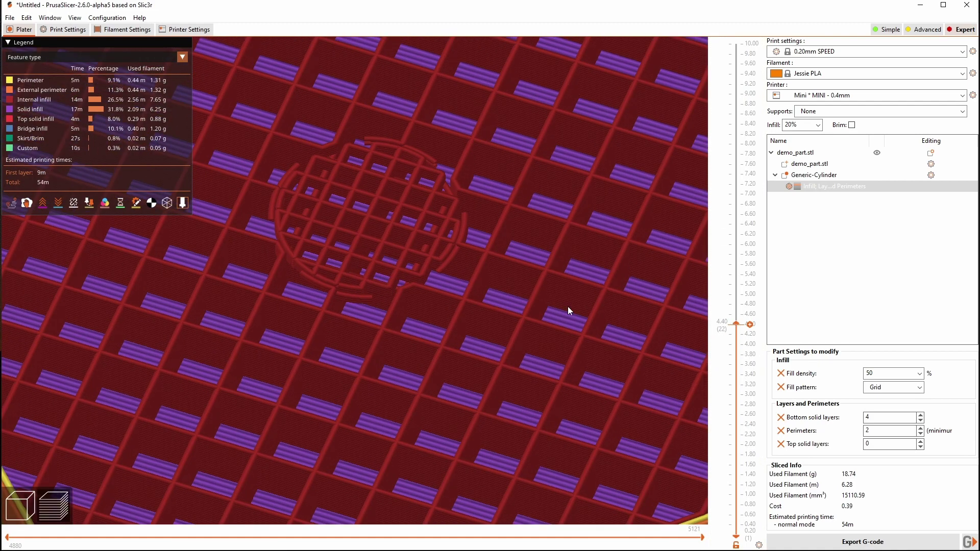
scroll(735, 326, down, 2)
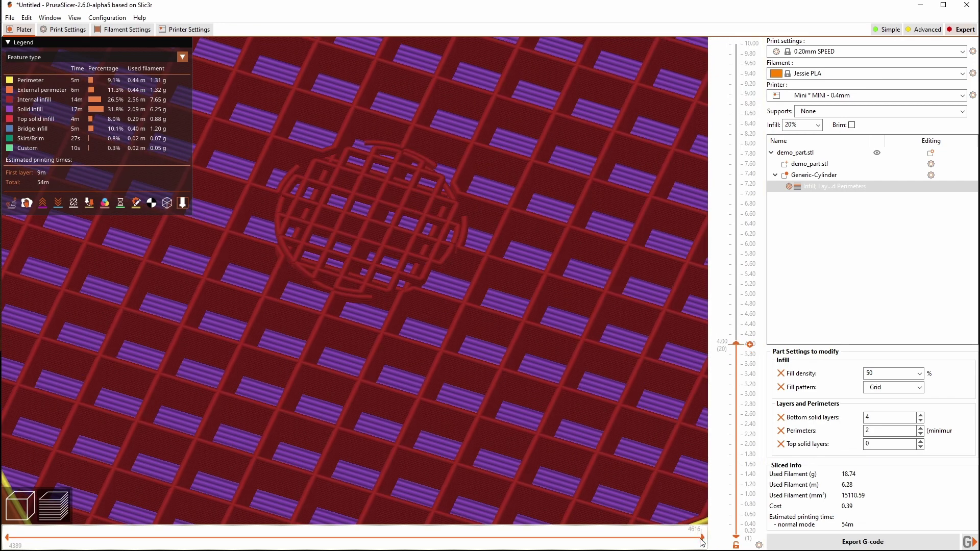
mouse_move(702, 537)
mouse_down()
mouse_move(1, 541)
mouse_move(703, 540)
mouse_up()
scroll(523, 425, down, 3)
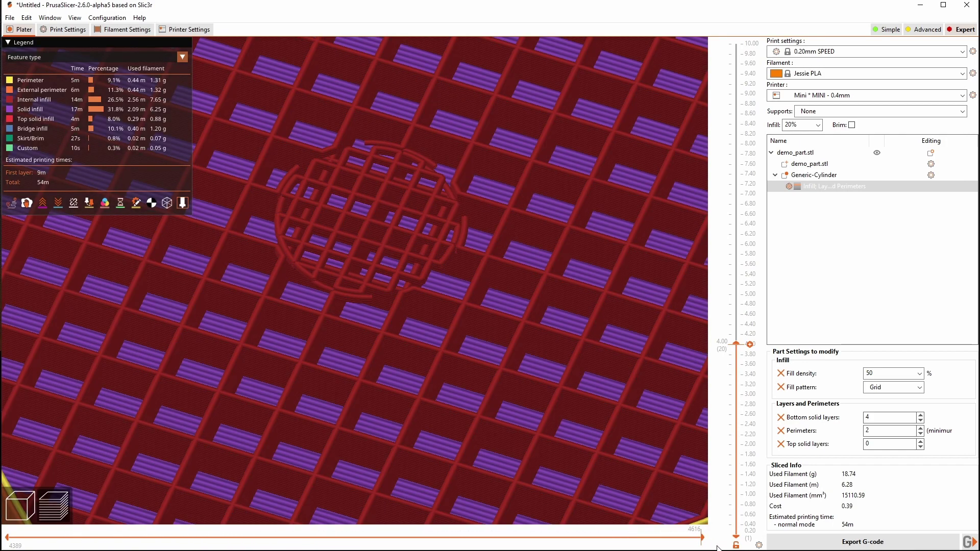
scroll(523, 425, down, 5)
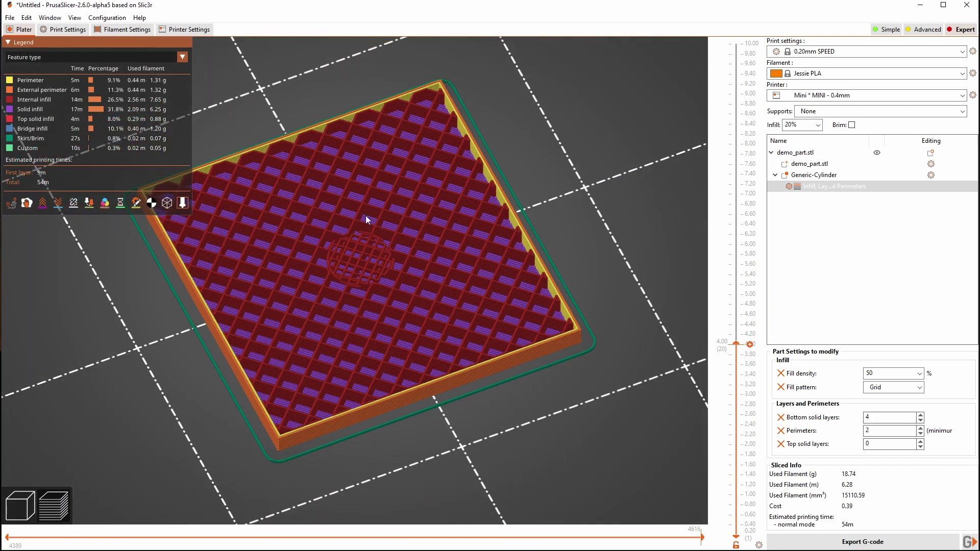
scroll(590, 256, up, 2)
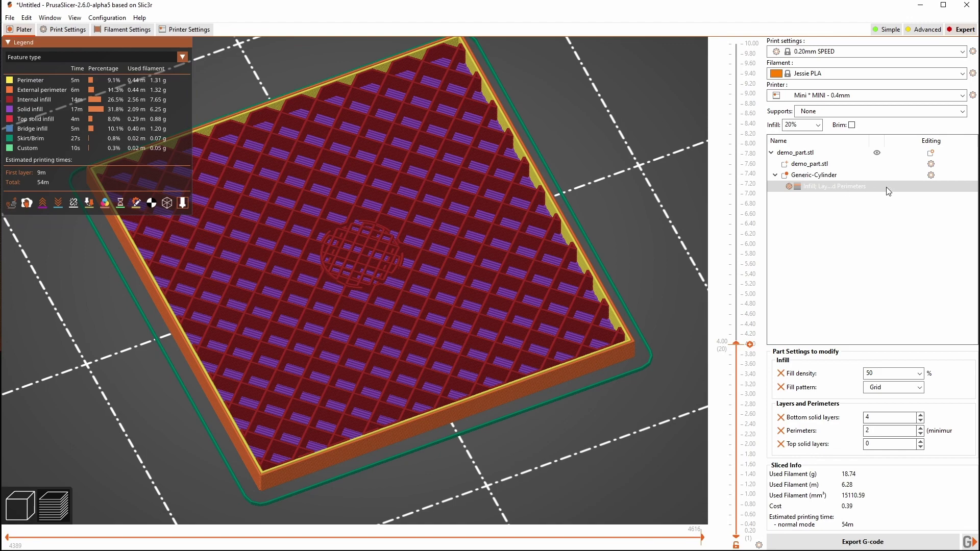
Add the Fill angle infill setting to the cylinder modifier
click(931, 177)
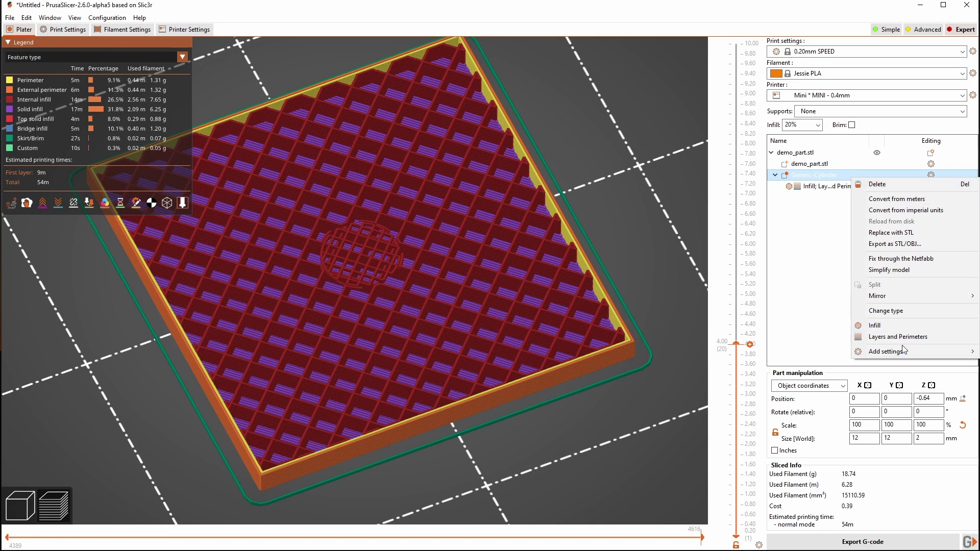
mouse_move(889, 357)
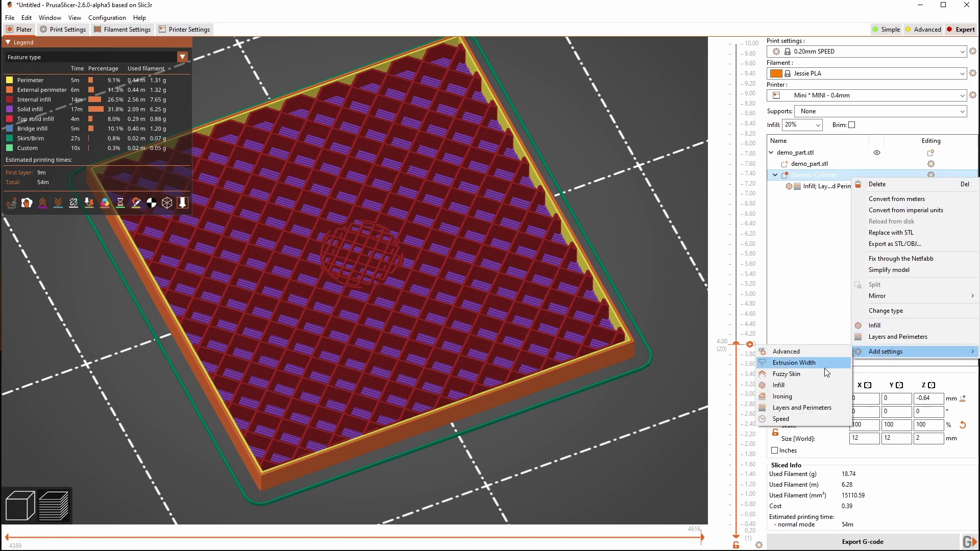
click(806, 386)
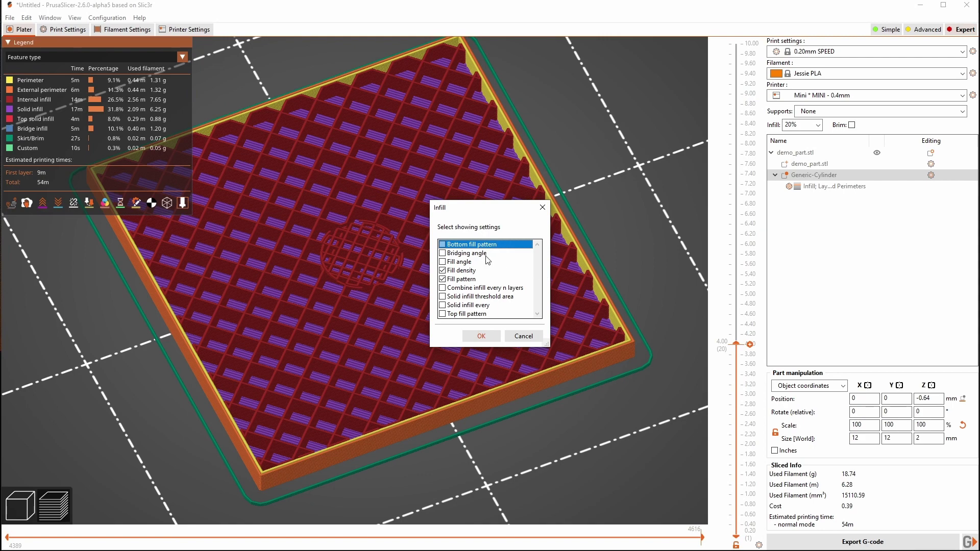
click(442, 263)
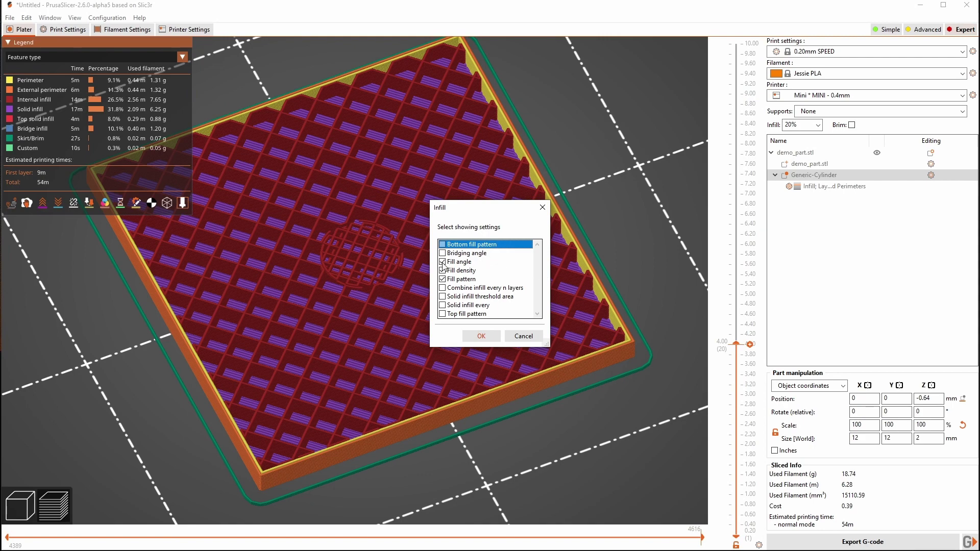
click(479, 336)
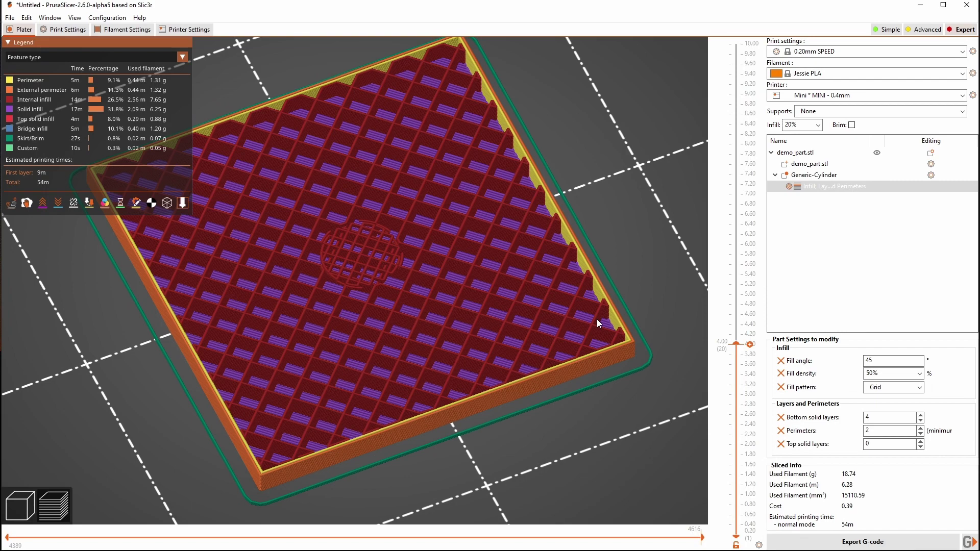
Change the modifier's fill angle from 45° to 0° and inspect the re-sliced layers
double_click(875, 360)
text(0)
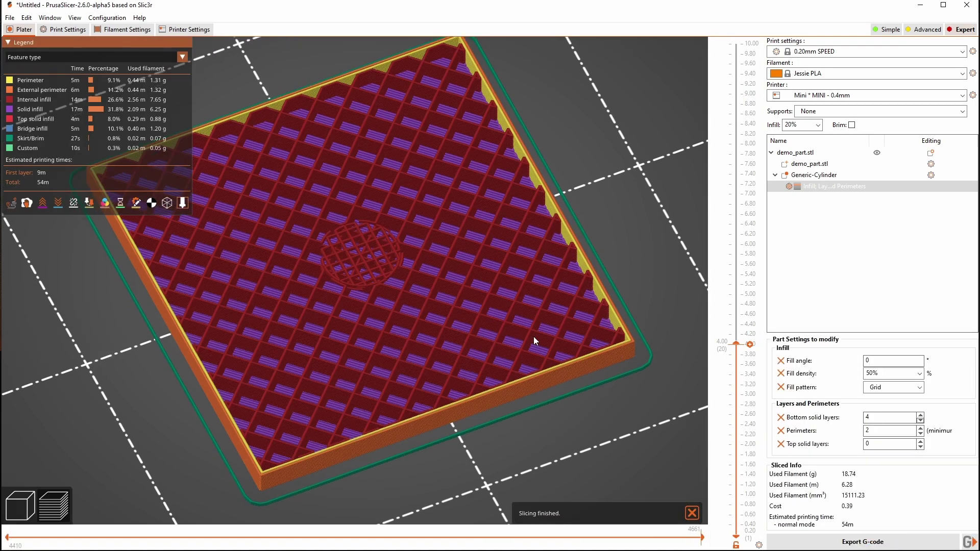
scroll(565, 305, up, 5)
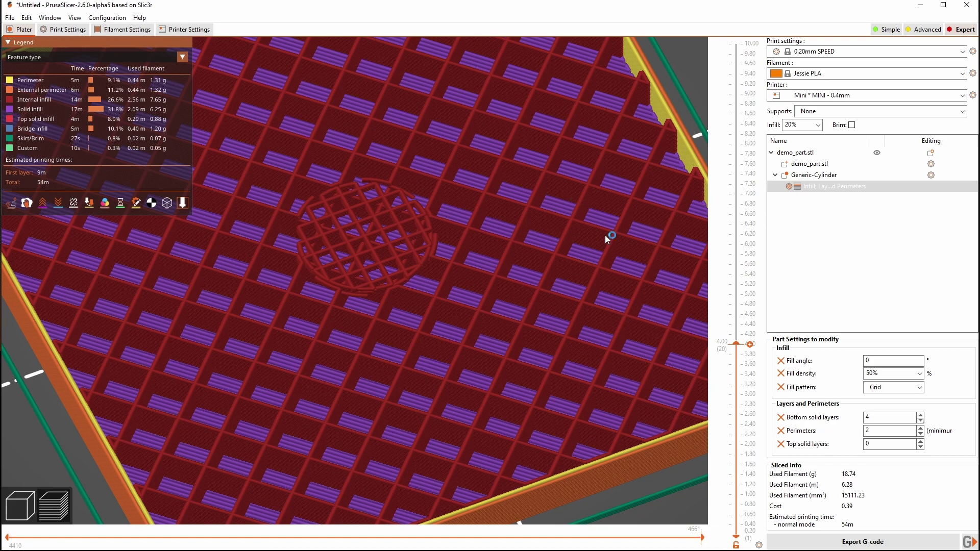
mouse_move(735, 344)
mouse_down()
mouse_move(730, 273)
mouse_move(728, 341)
mouse_up()
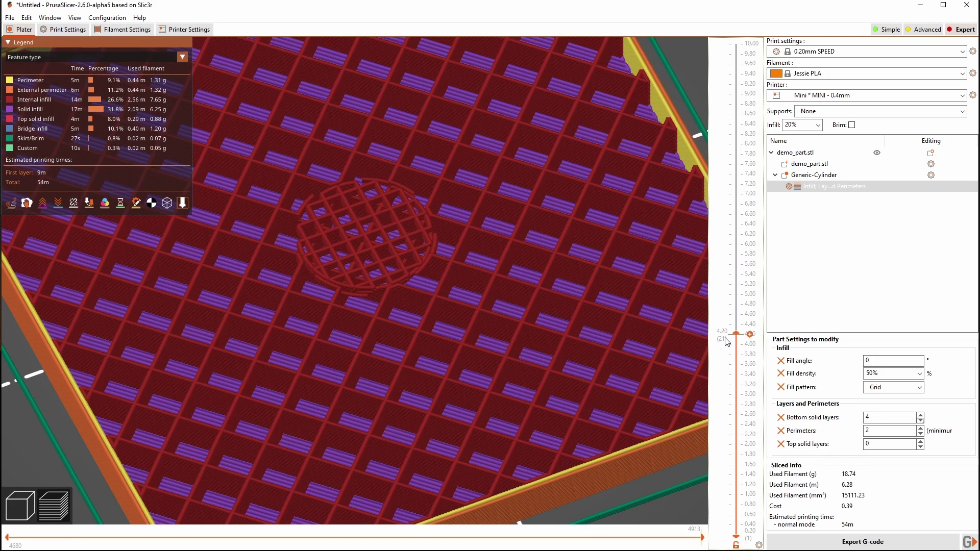
scroll(694, 347, down, 10)
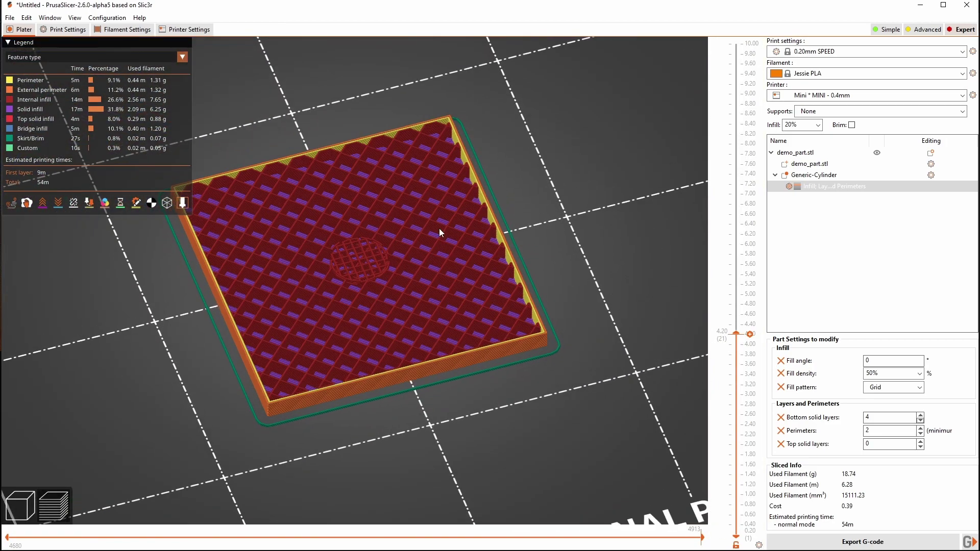
scroll(434, 289, up, 2)
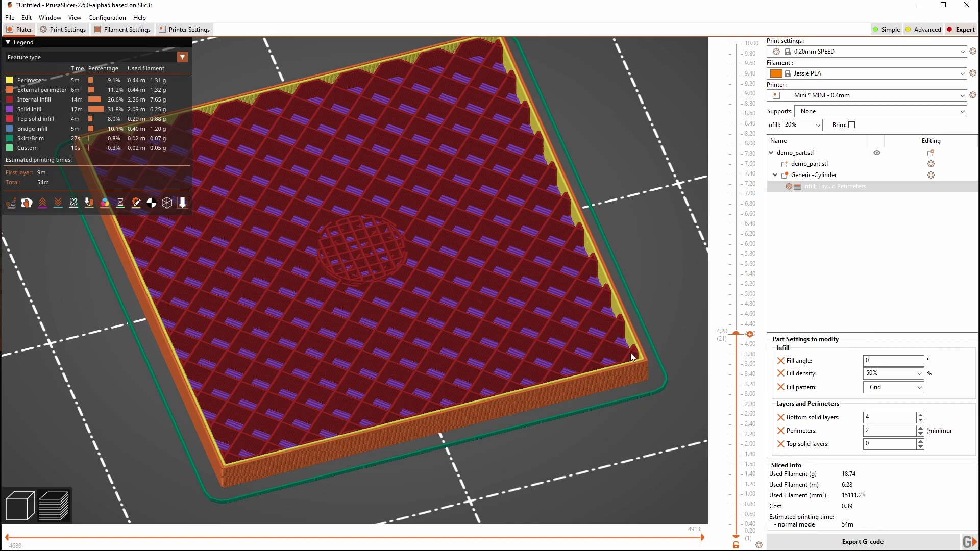
Switch the modifier's fill pattern to Gyroid and check the layers at 3.40 mm
click(919, 388)
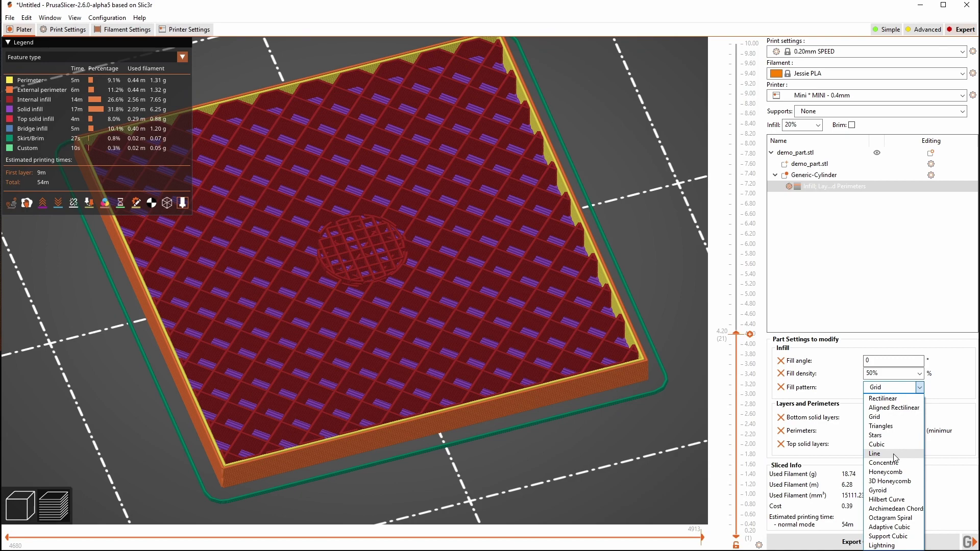
click(894, 490)
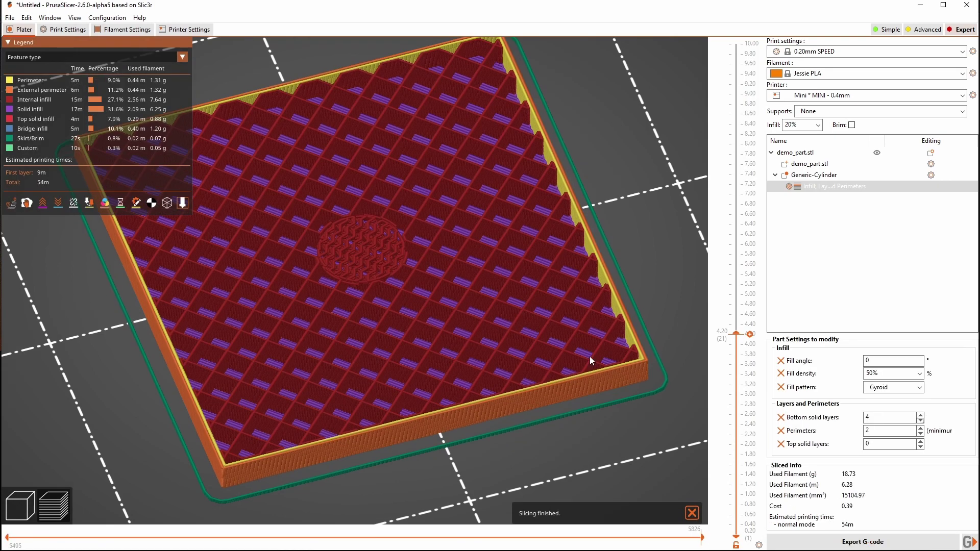
scroll(416, 336, up, 5)
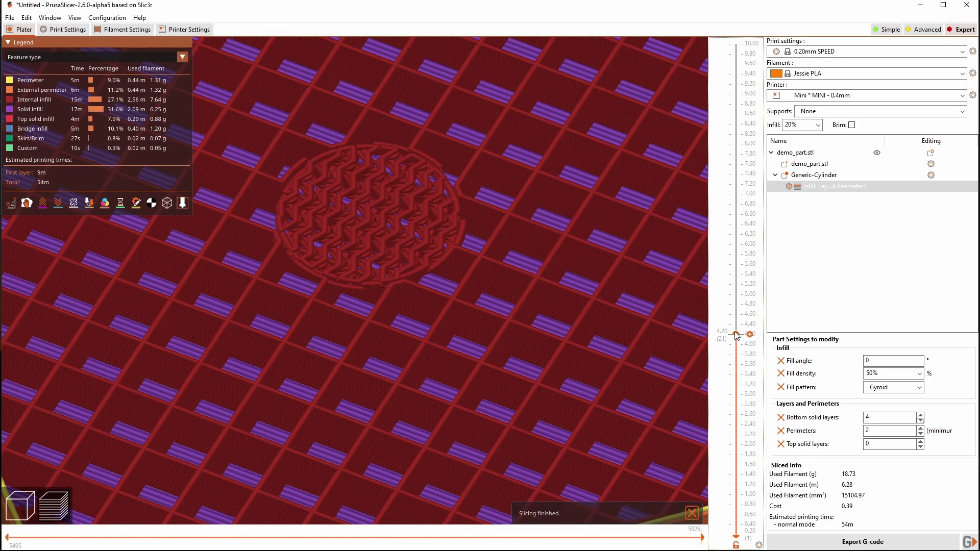
drag(736, 334, 736, 274)
scroll(630, 332, down, 5)
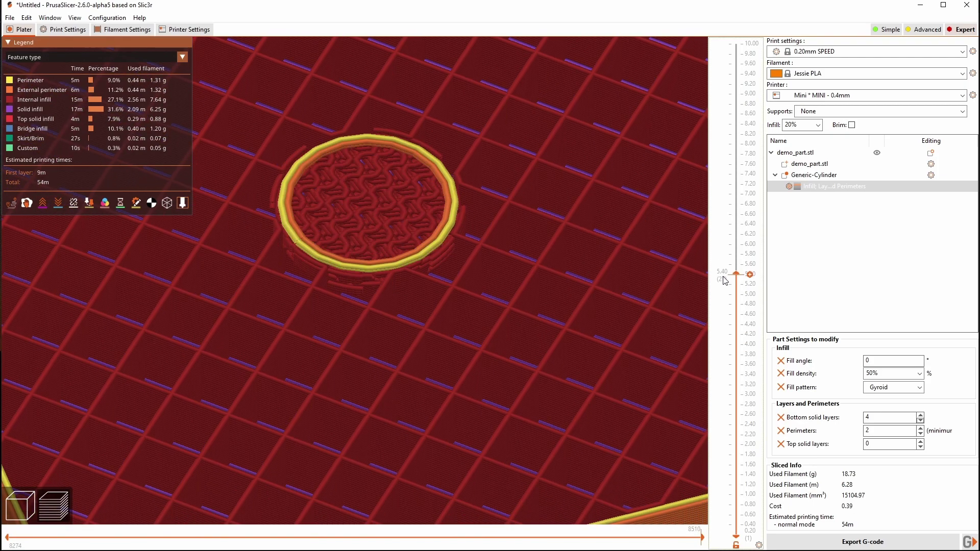
scroll(617, 328, down, 5)
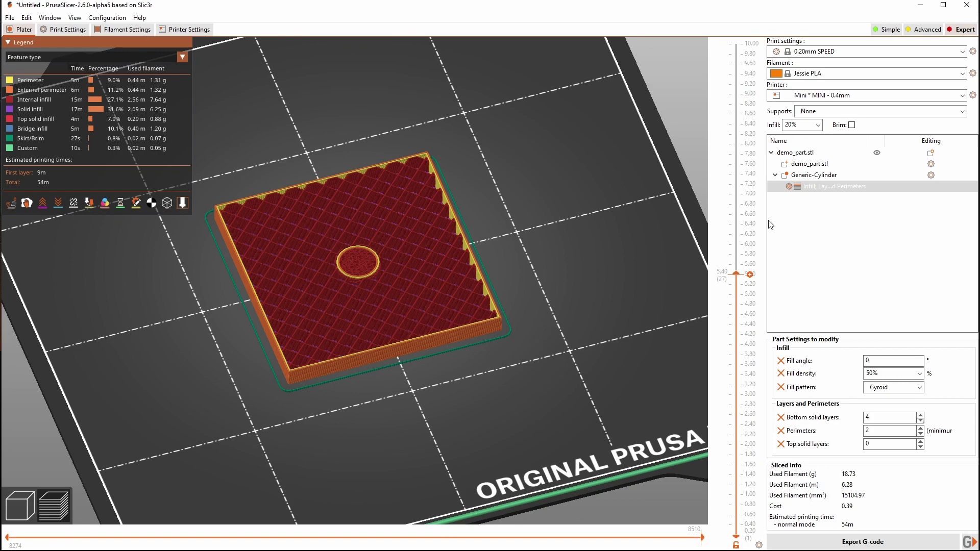
Minimize PrusaSlicer, load demo_part.stl into OrcaSlicer and frame the plate in view
click(920, 5)
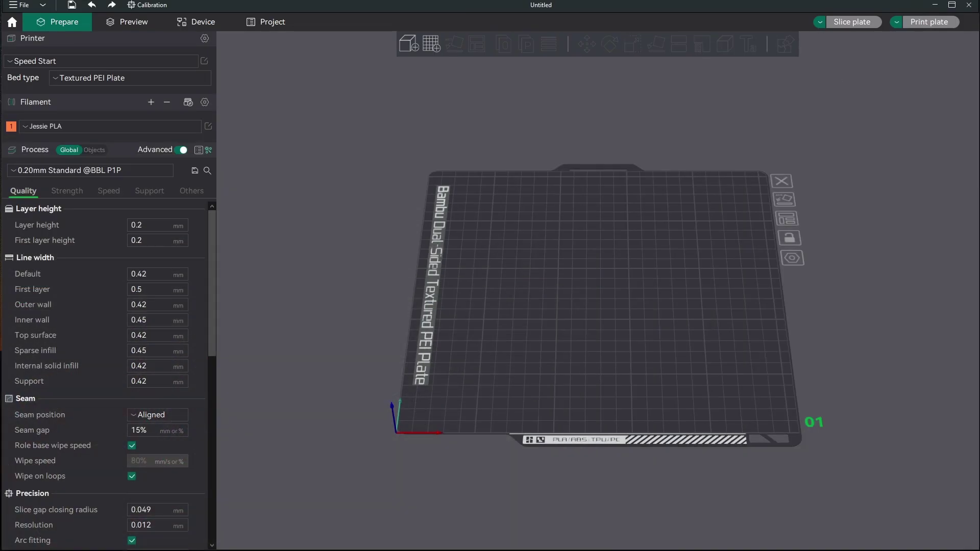
drag(5, 188, 618, 274)
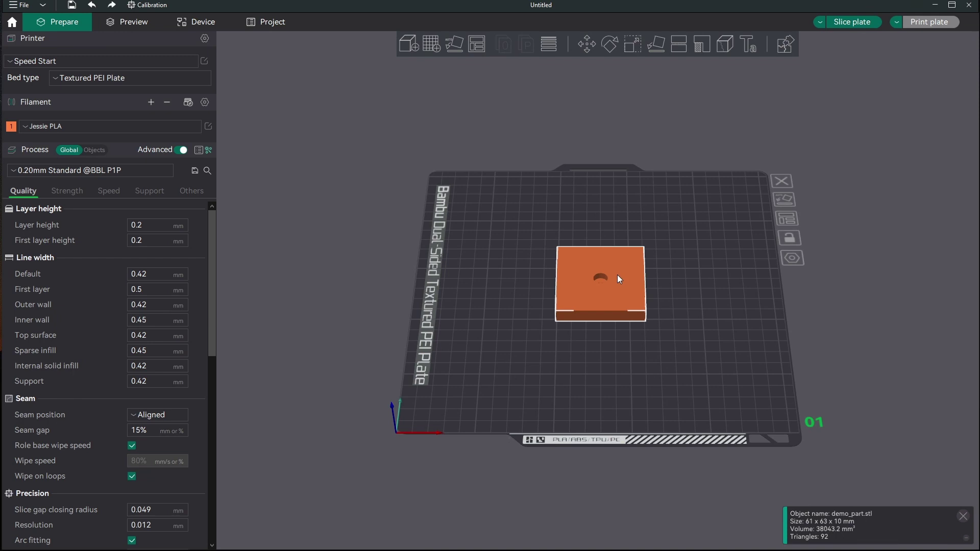
drag(617, 275, 804, 344)
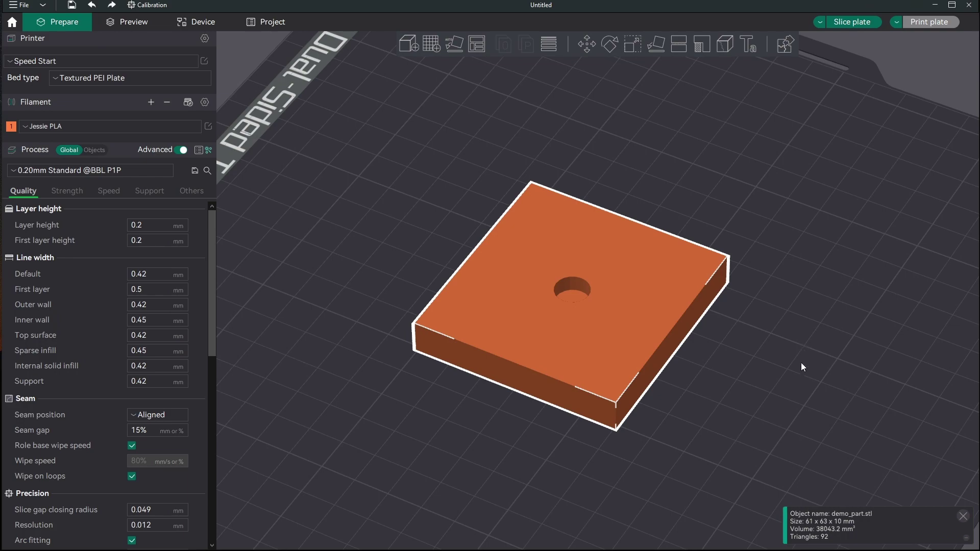
mouse_move(779, 379)
mouse_down()
mouse_move(783, 367)
mouse_move(810, 372)
mouse_move(778, 378)
mouse_up()
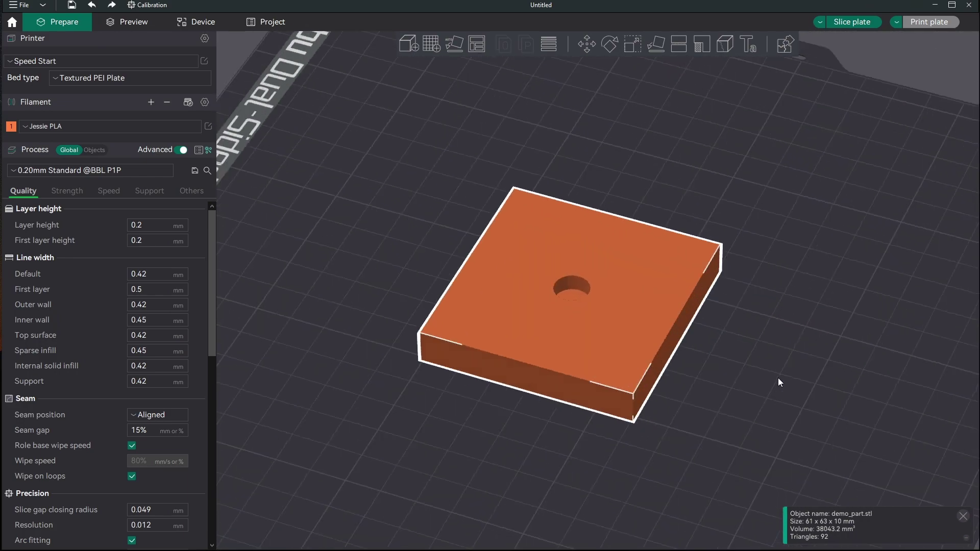
Add a Cylinder modifier to demo_part.stl
right_click(666, 271)
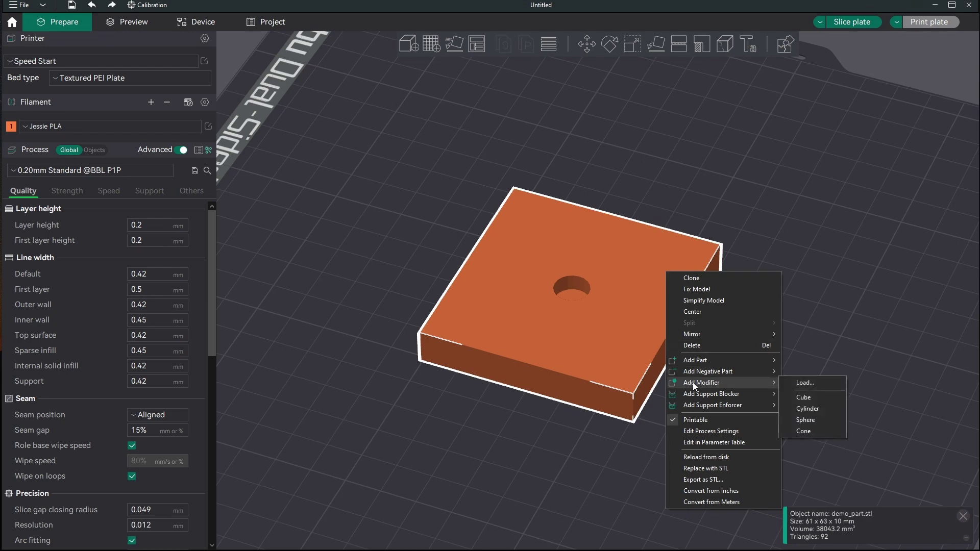
mouse_move(777, 399)
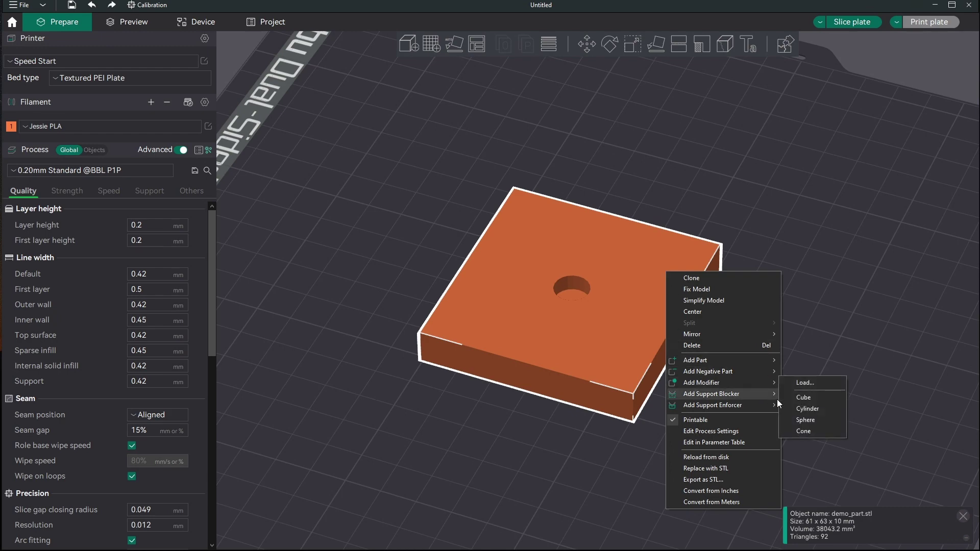
click(816, 410)
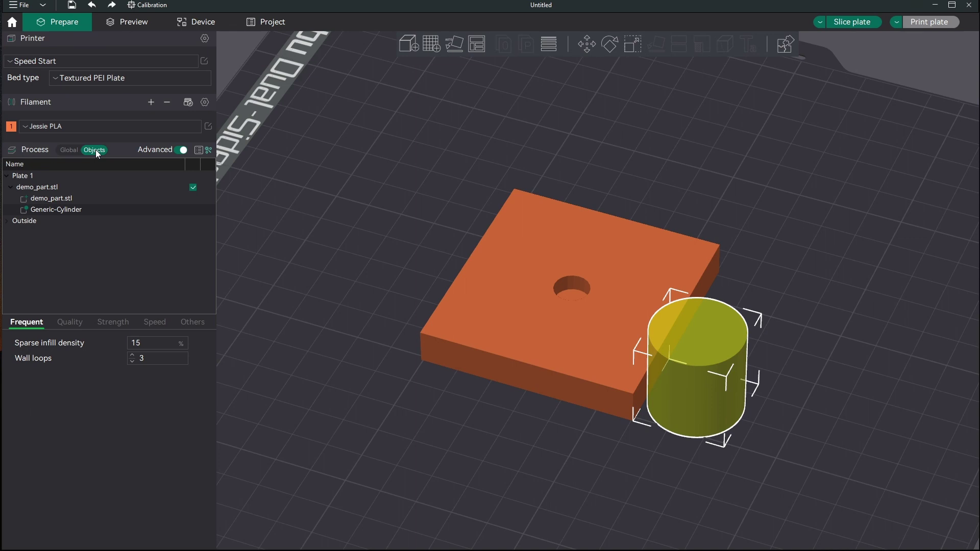
Toggle between Global and Objects process settings and select the part and its Generic-Cylinder modifier
click(70, 149)
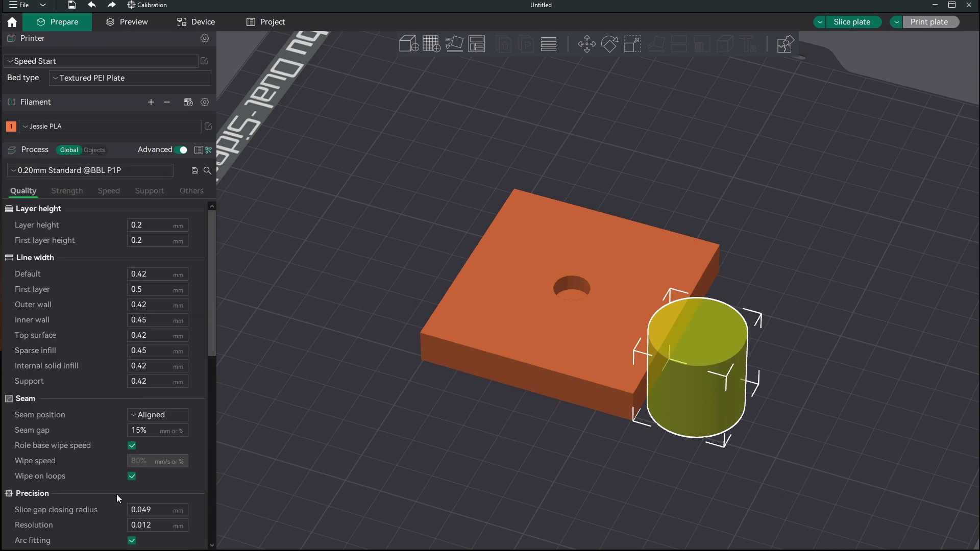
click(90, 150)
click(48, 199)
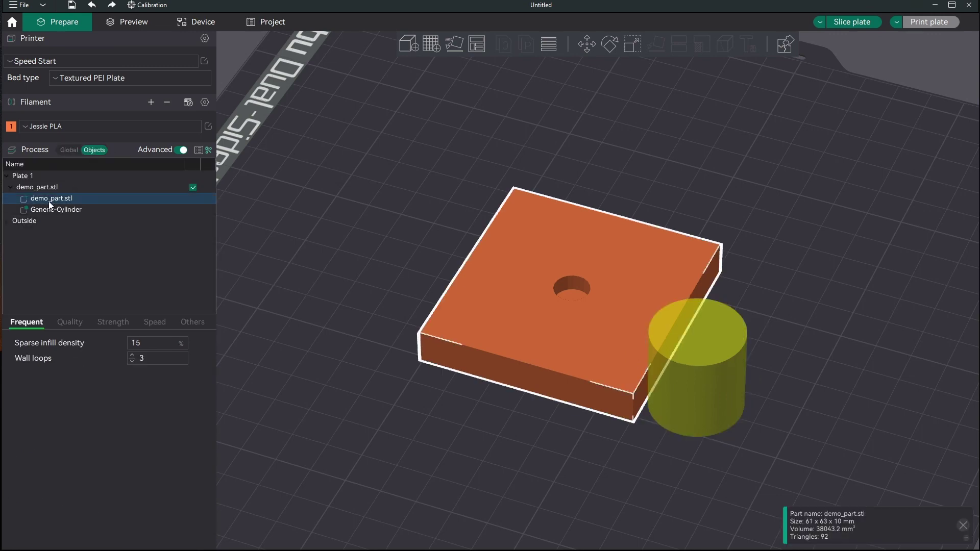
click(48, 209)
click(48, 200)
click(48, 211)
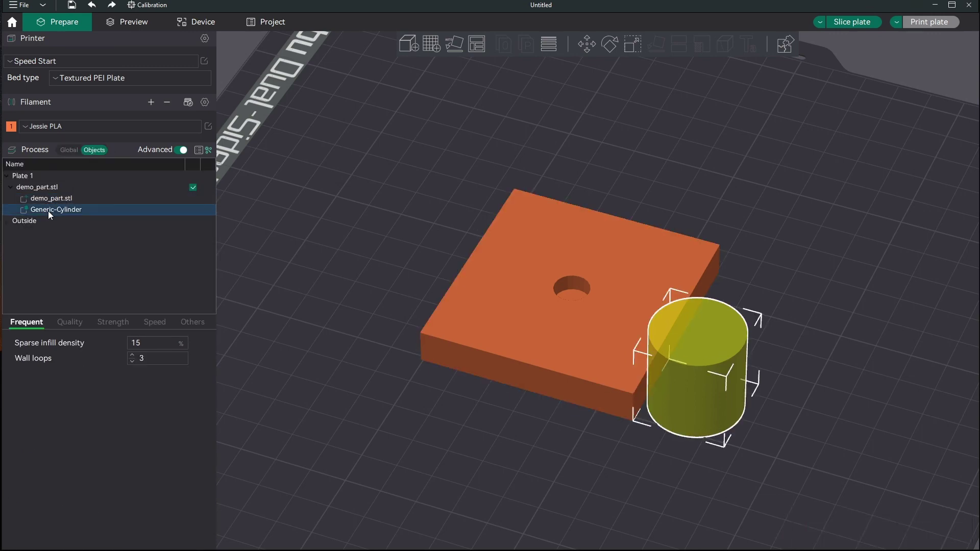
click(50, 198)
click(48, 212)
Browse the modifier's Quality, Strength, Speed and Others settings, then compare with Global
click(75, 321)
click(112, 321)
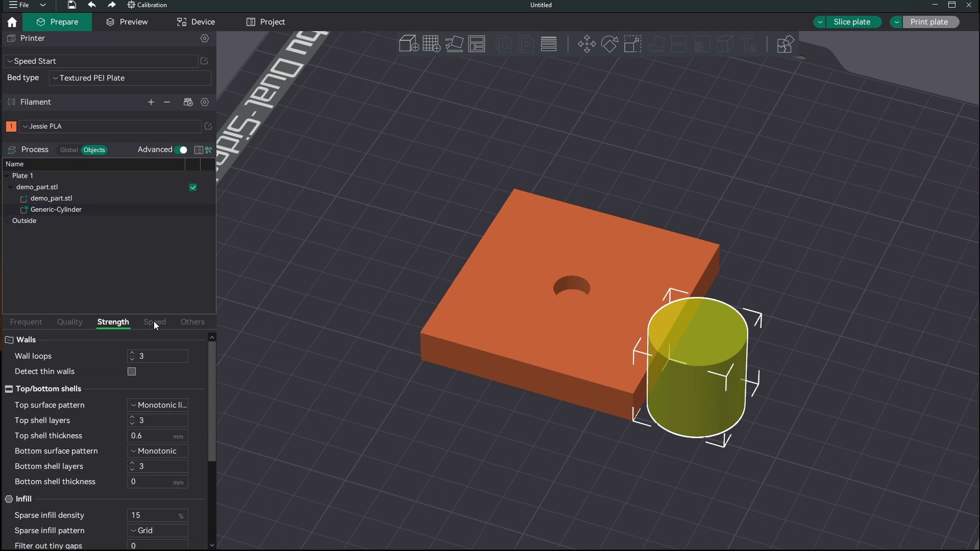
click(154, 321)
click(190, 322)
click(40, 322)
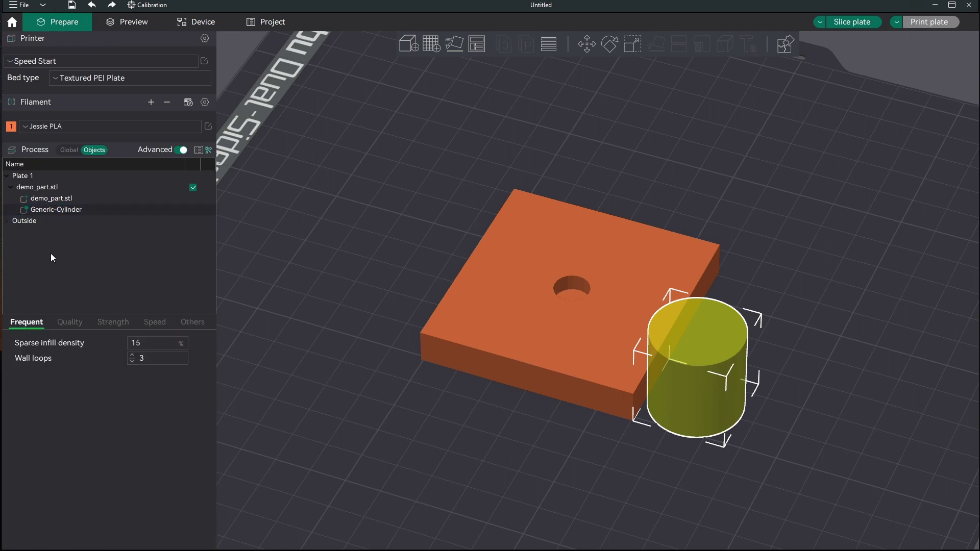
click(64, 149)
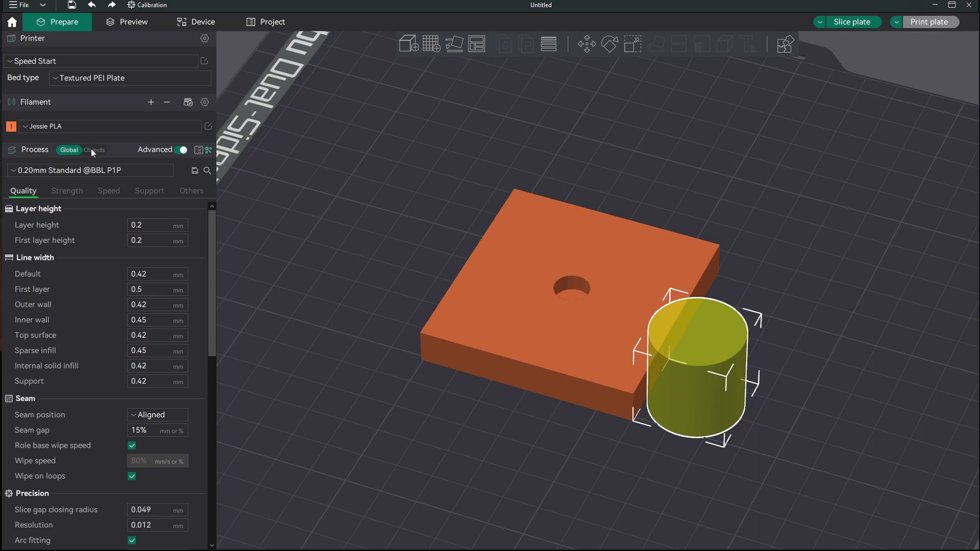
click(92, 149)
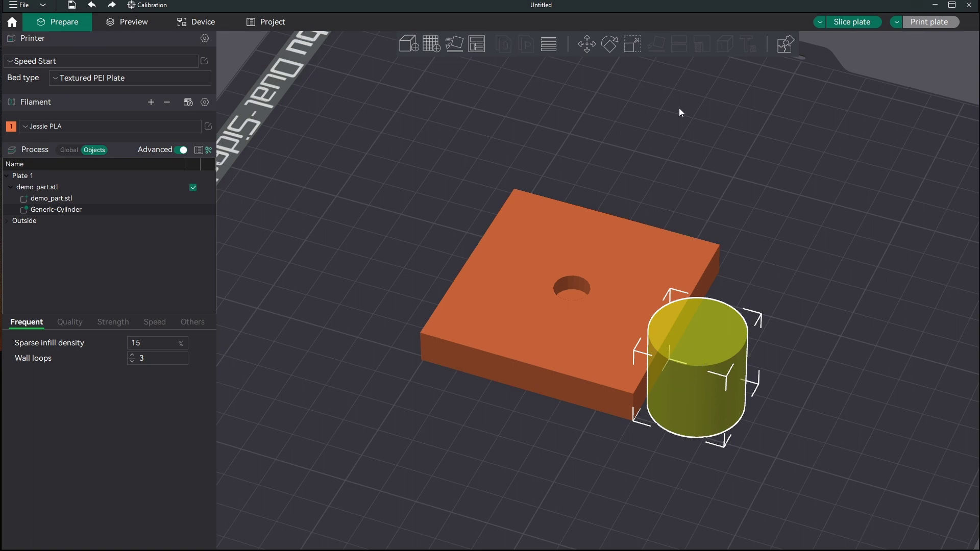
Turn off uniform scale and size the cylinder modifier to 12 × 12 × 2 mm
click(636, 41)
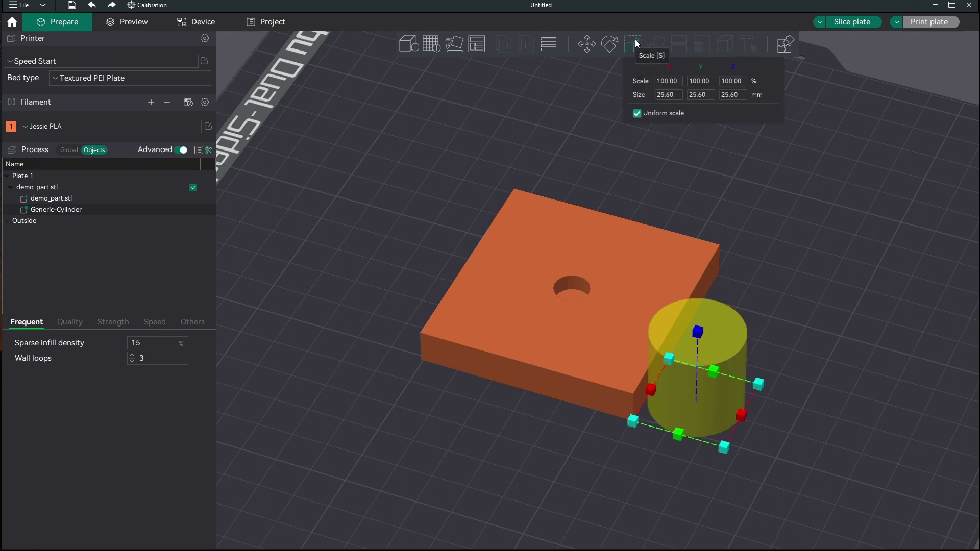
click(699, 92)
click(677, 96)
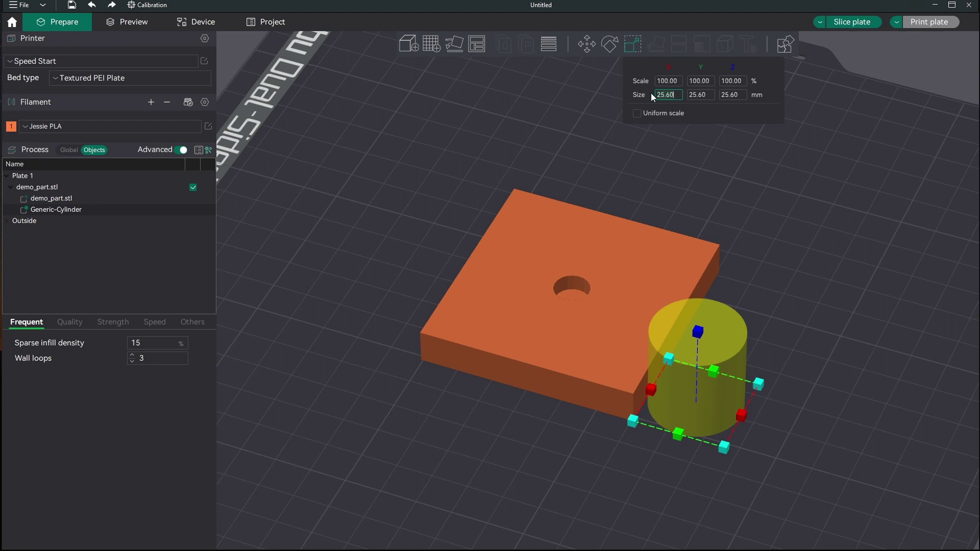
text(12)
click(688, 98)
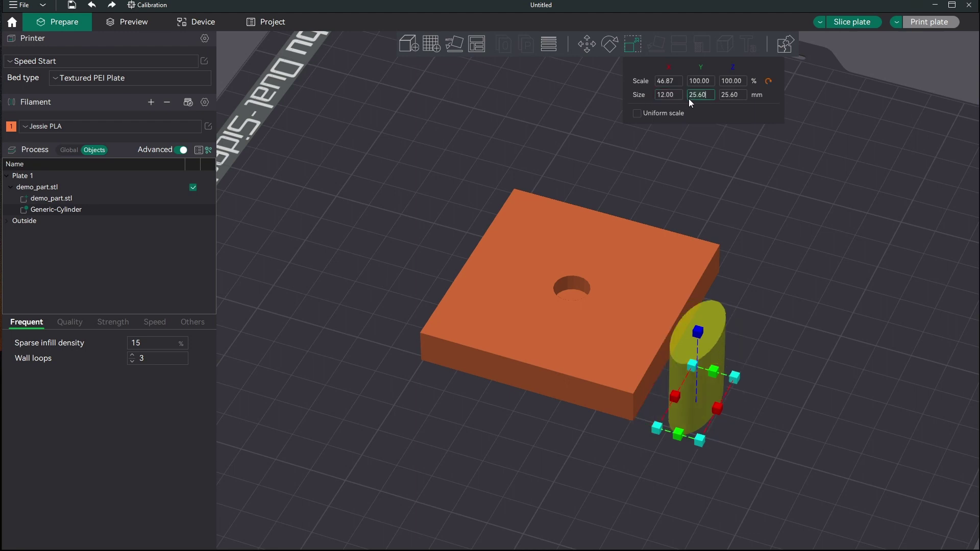
click(725, 96)
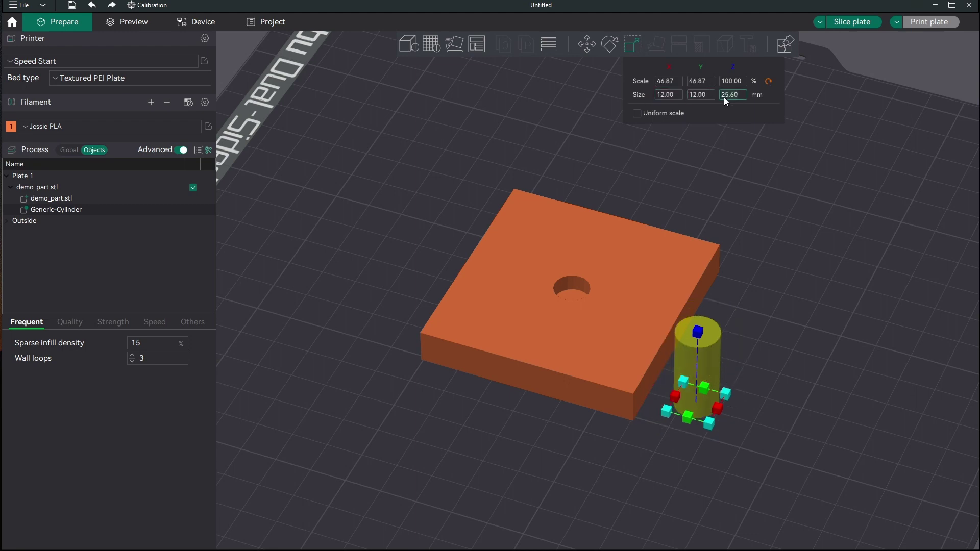
text(2)
click(589, 46)
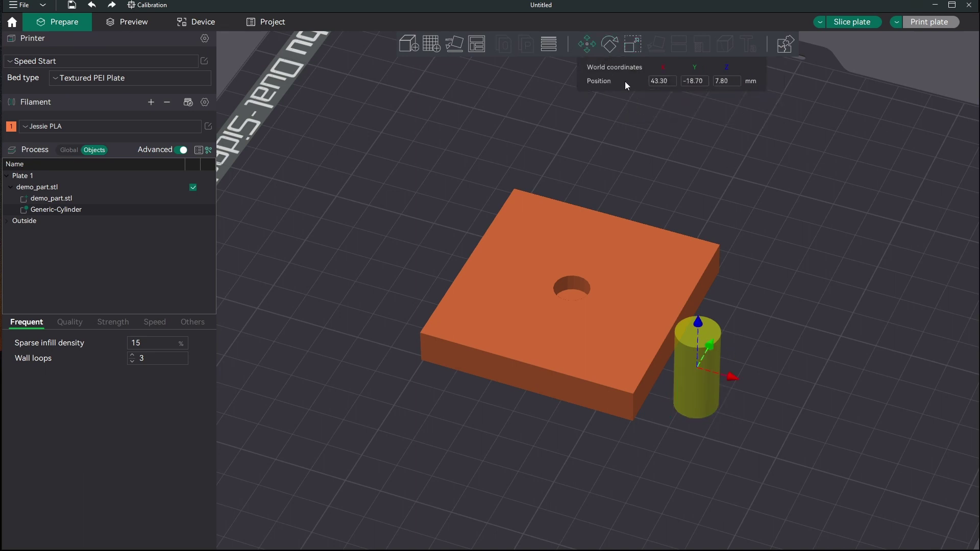
click(613, 45)
click(633, 46)
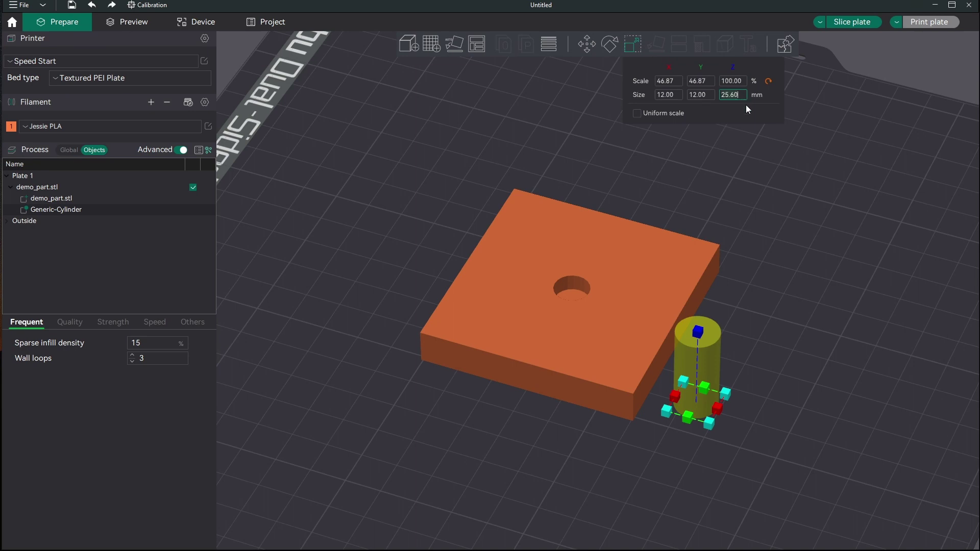
key(ctrl+a)
text(2)
key(Return)
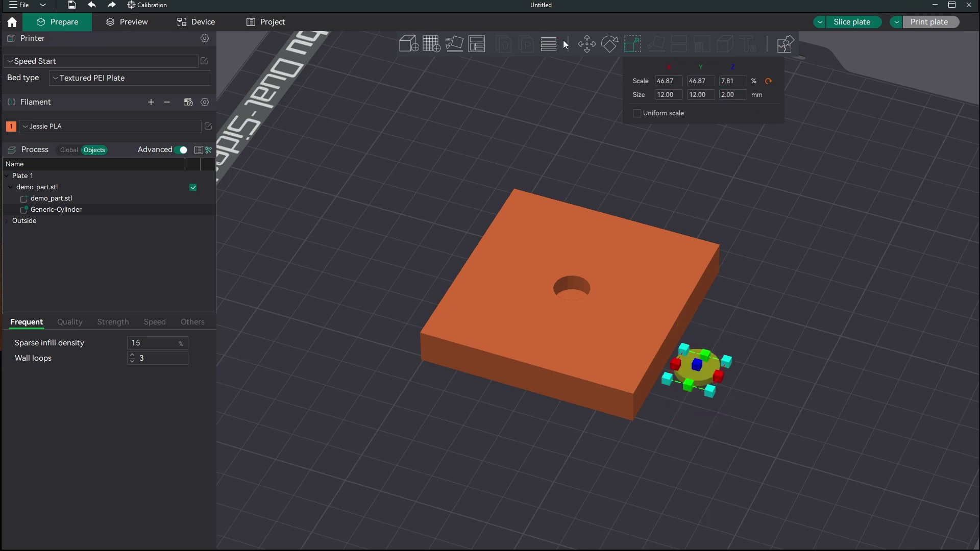
Position the disc at X 0, Y 0 and move the plate over it
click(587, 44)
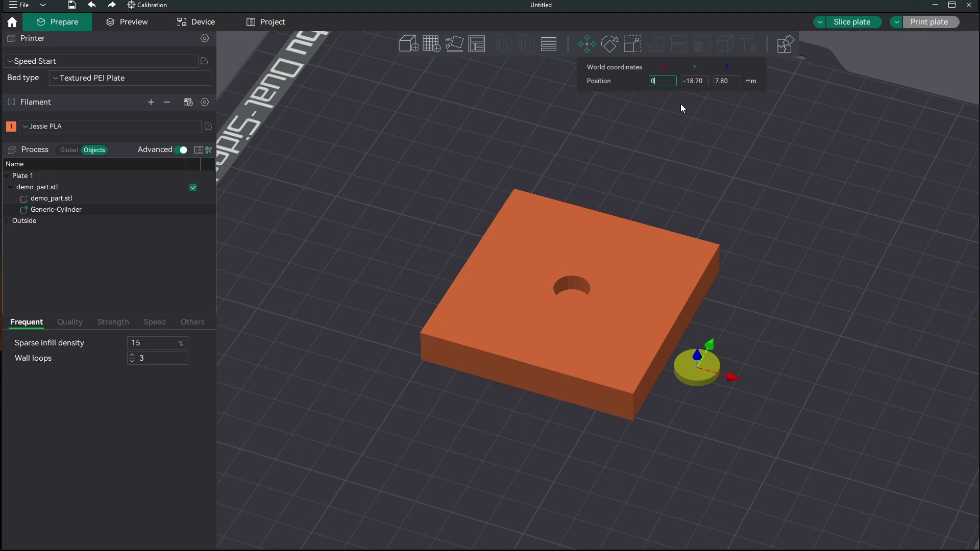
text(0)
key(Return)
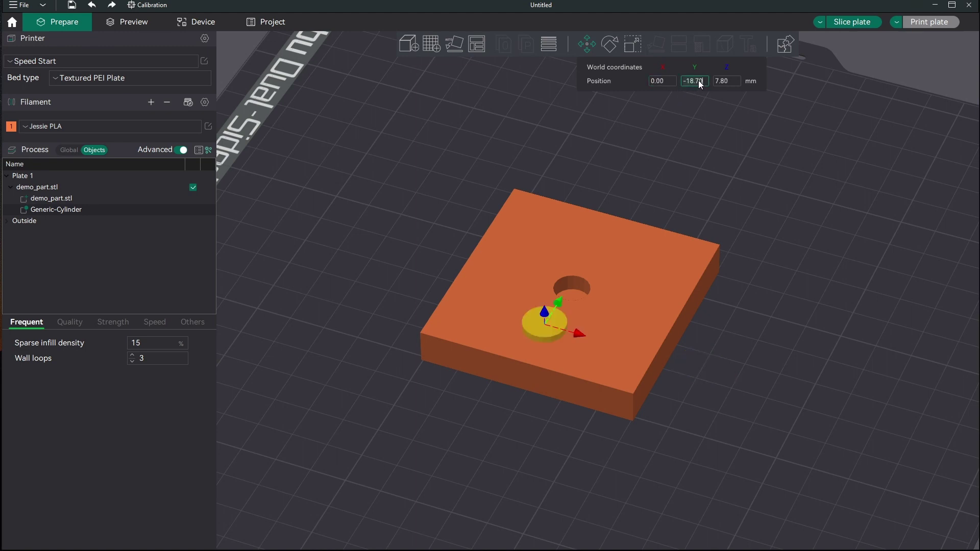
key(Return)
drag(683, 257, 904, 315)
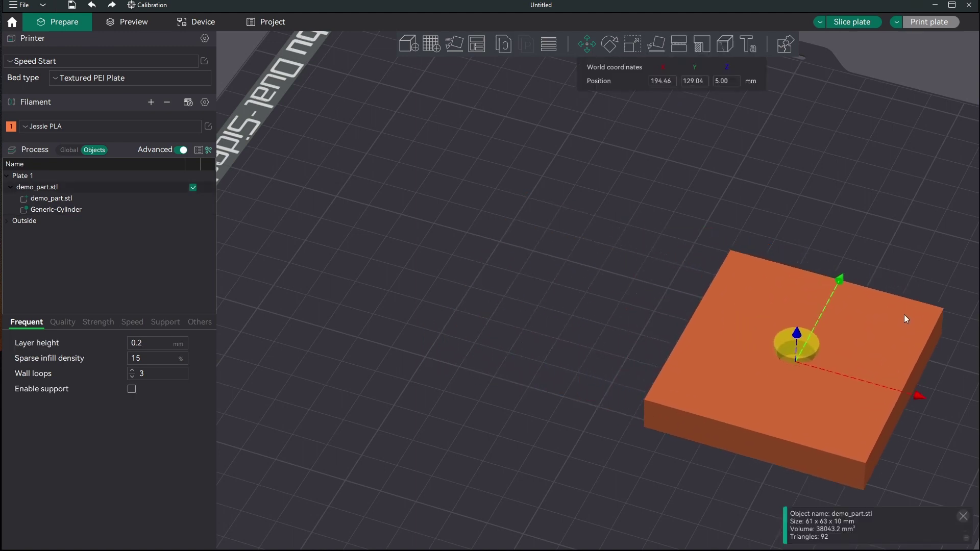
click(798, 348)
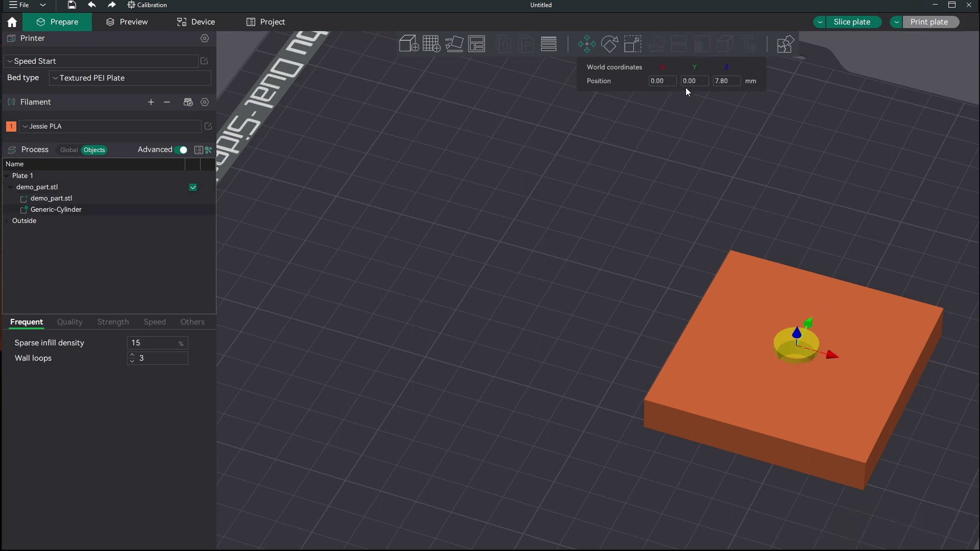
click(652, 82)
drag(785, 302, 564, 207)
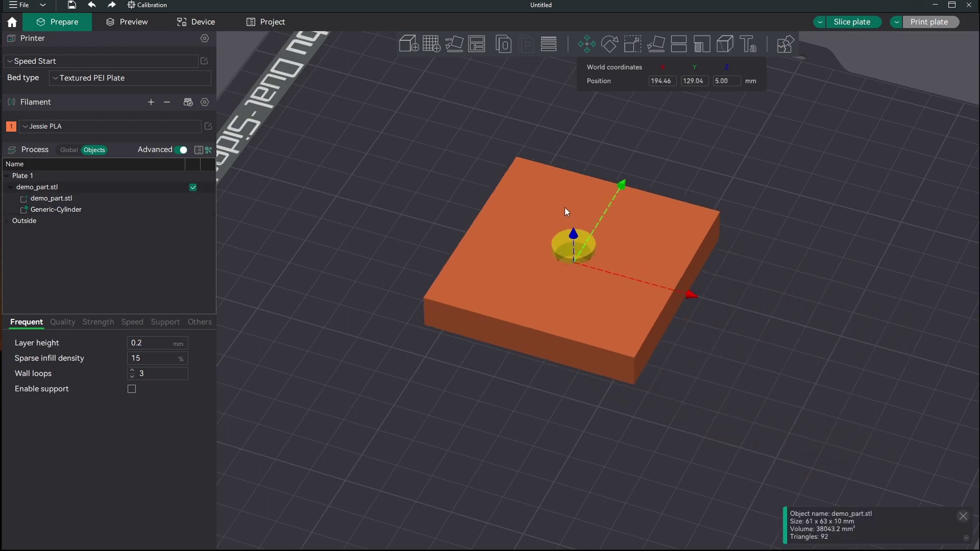
Lower the disc modifier down into the plate's hole, to Z −0.80
click(55, 210)
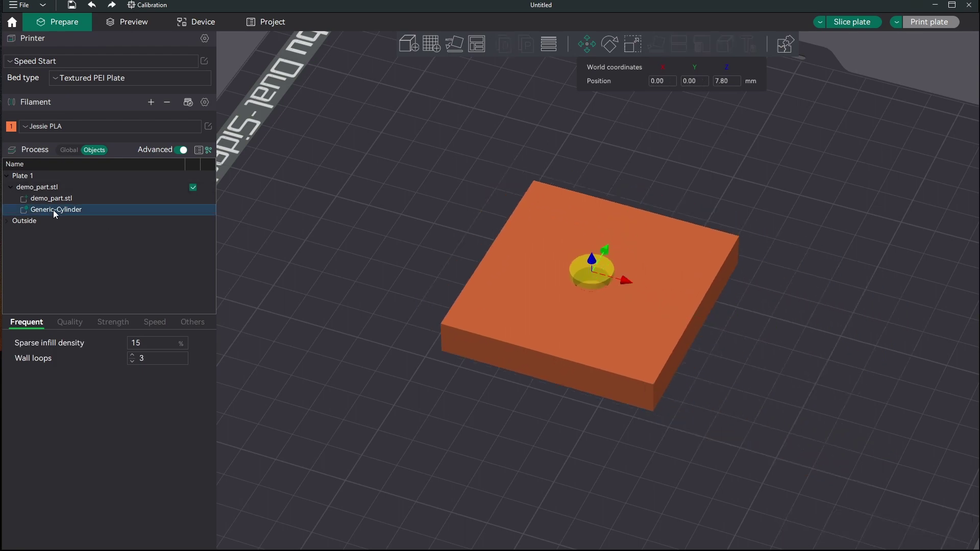
scroll(598, 258, down, 3)
scroll(599, 259, up, 8)
drag(831, 150, 696, 239)
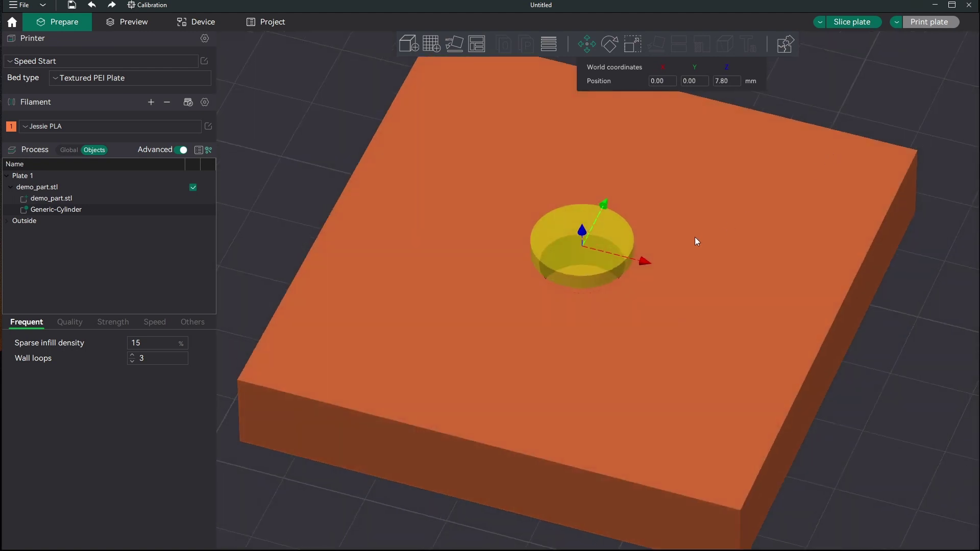
drag(581, 234, 577, 338)
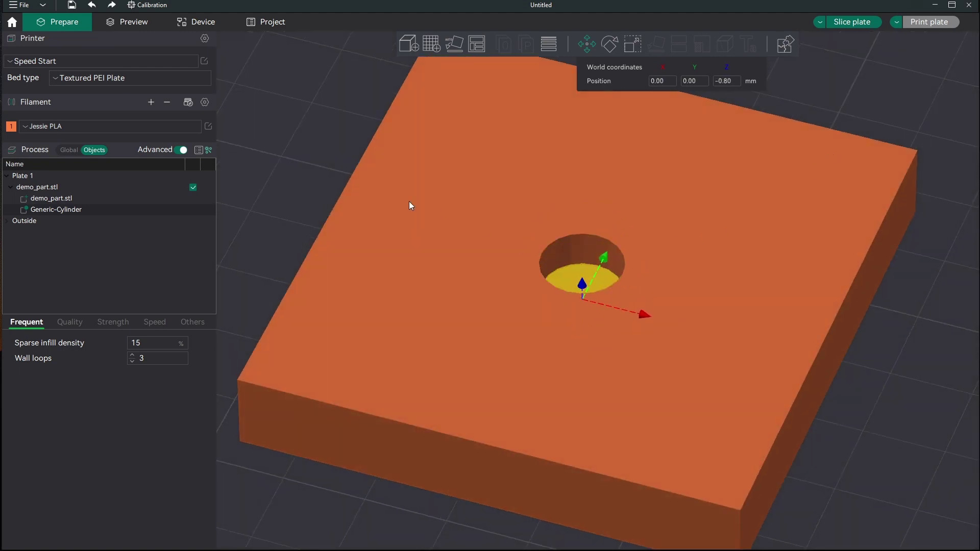
Set the modifier's Top shell layers to 0 and slice the plate
click(110, 322)
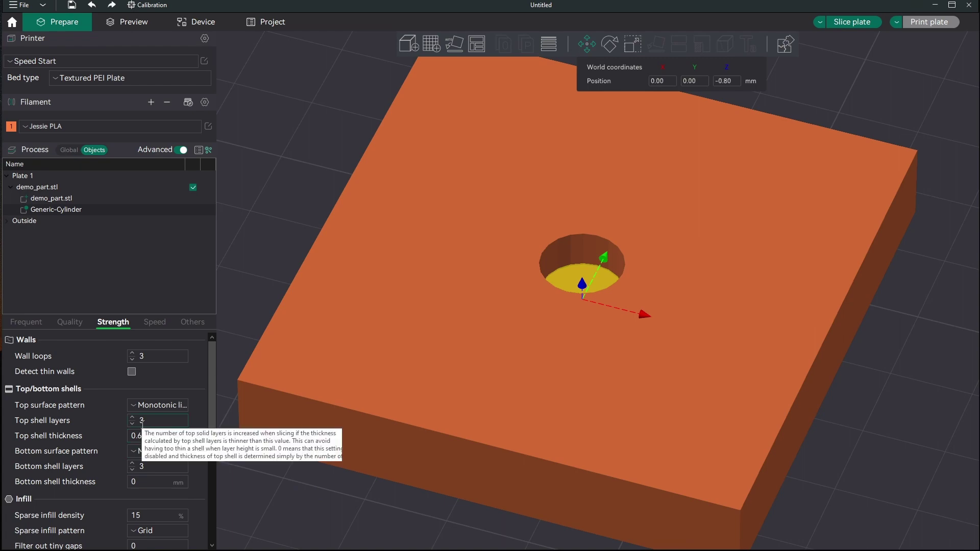
drag(152, 422, 126, 425)
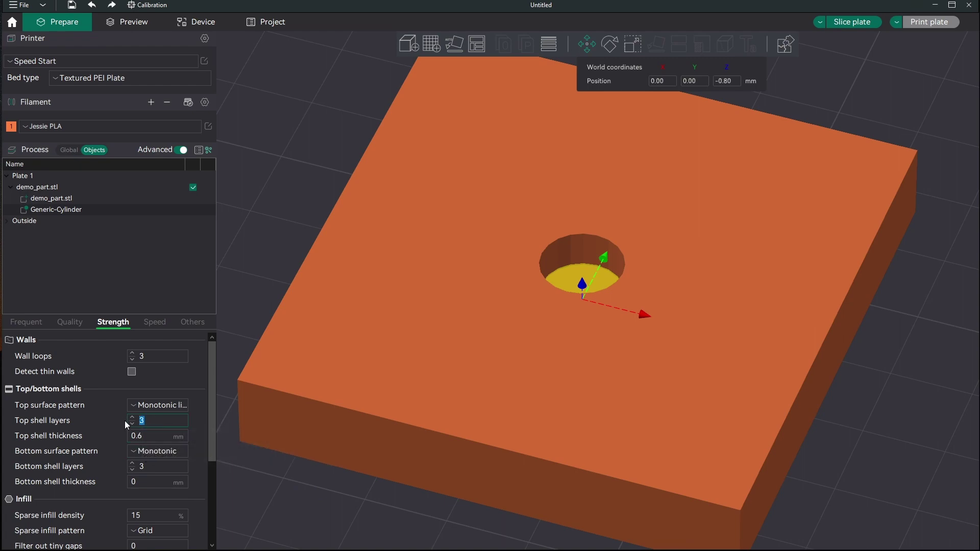
text(0)
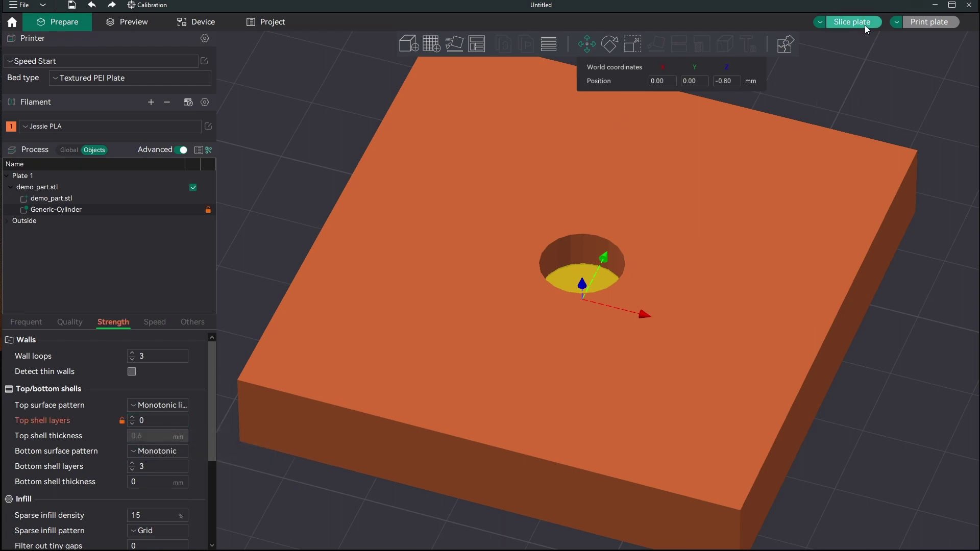
click(863, 23)
Give the Generic-Cylinder modifier 40% sparse infill density, reslice, and inspect layer 19 at the hole
drag(697, 72, 694, 93)
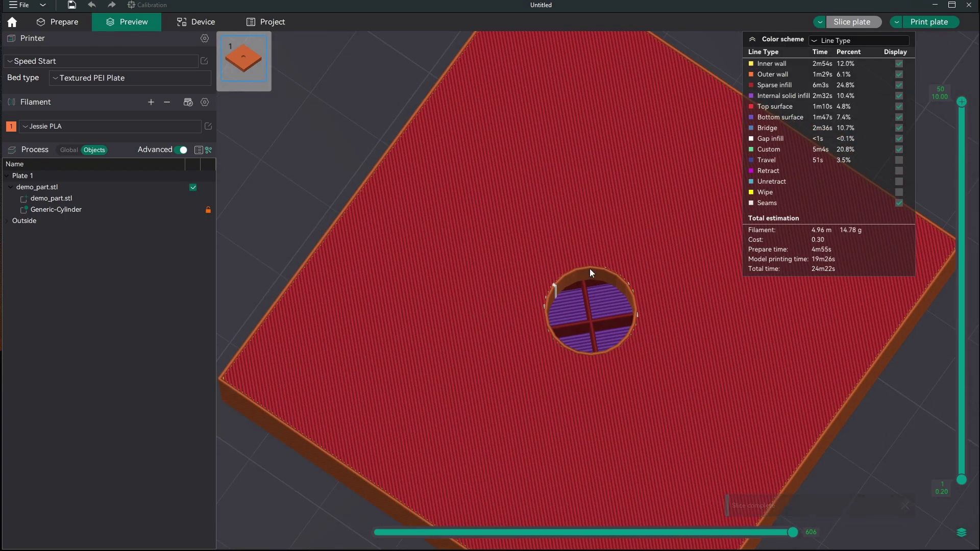
click(54, 210)
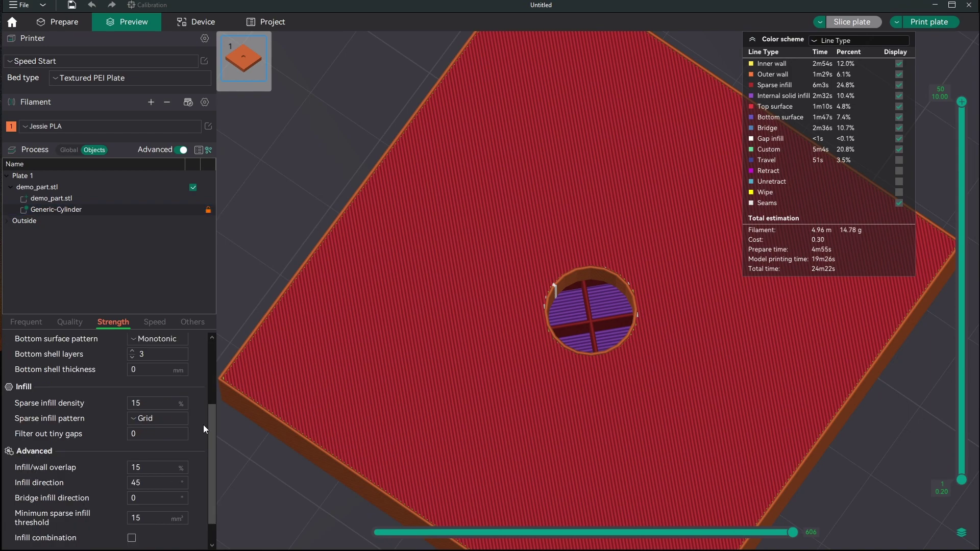
click(157, 404)
drag(147, 403, 117, 406)
text(40)
key(Return)
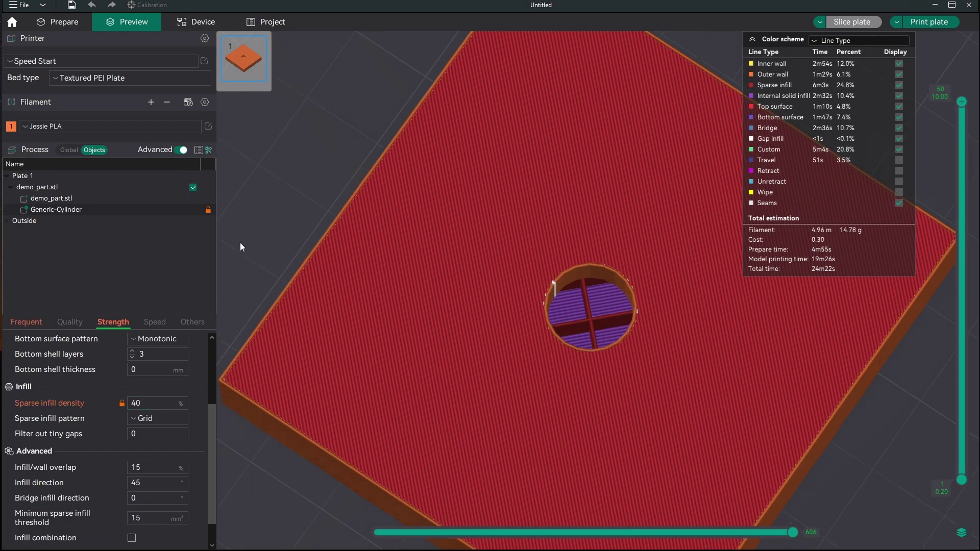
click(861, 23)
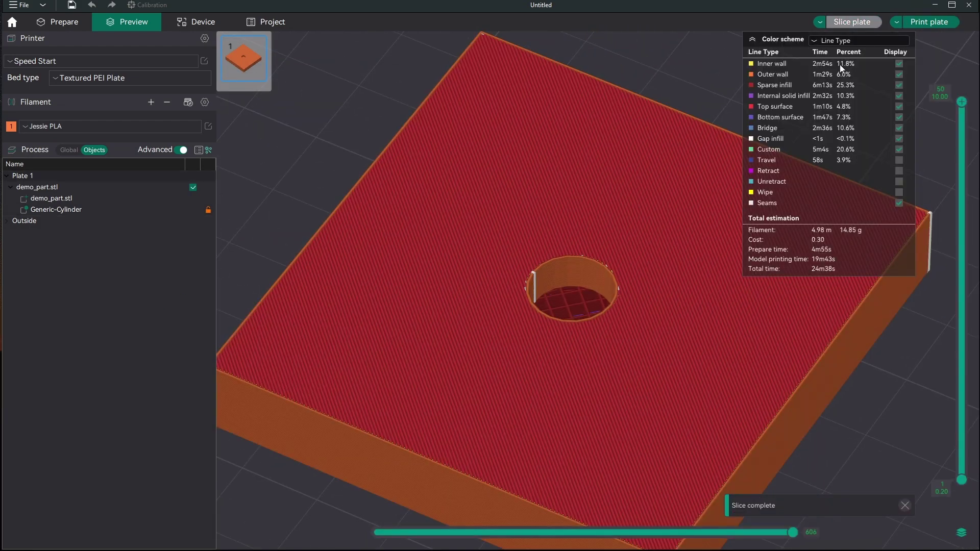
scroll(611, 298, up, 3)
drag(611, 298, 580, 195)
mouse_move(970, 117)
mouse_down()
mouse_move(950, 378)
mouse_move(962, 102)
mouse_up()
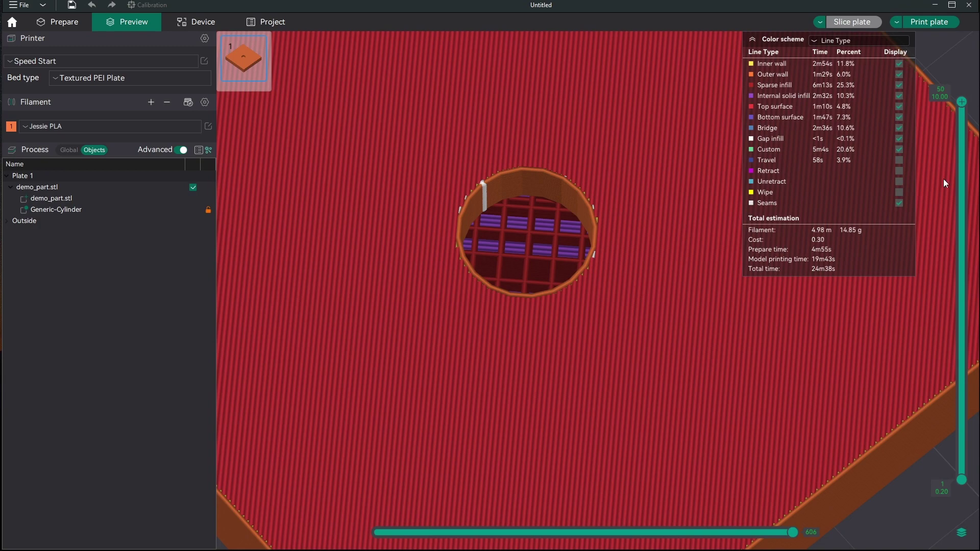
key(z)
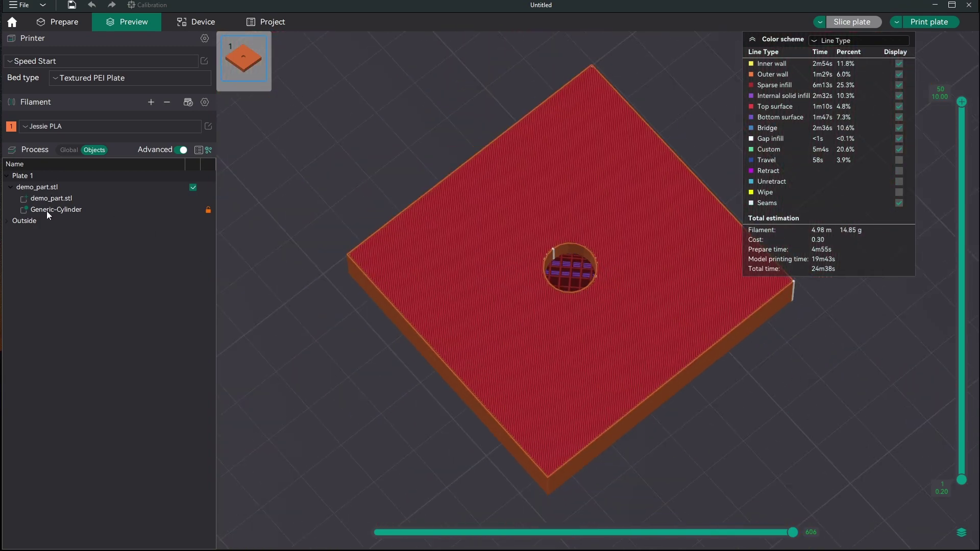
Set the modifier's infill direction to 0° and reslice the plate, reviewing the layers
click(47, 211)
drag(216, 428, 211, 449)
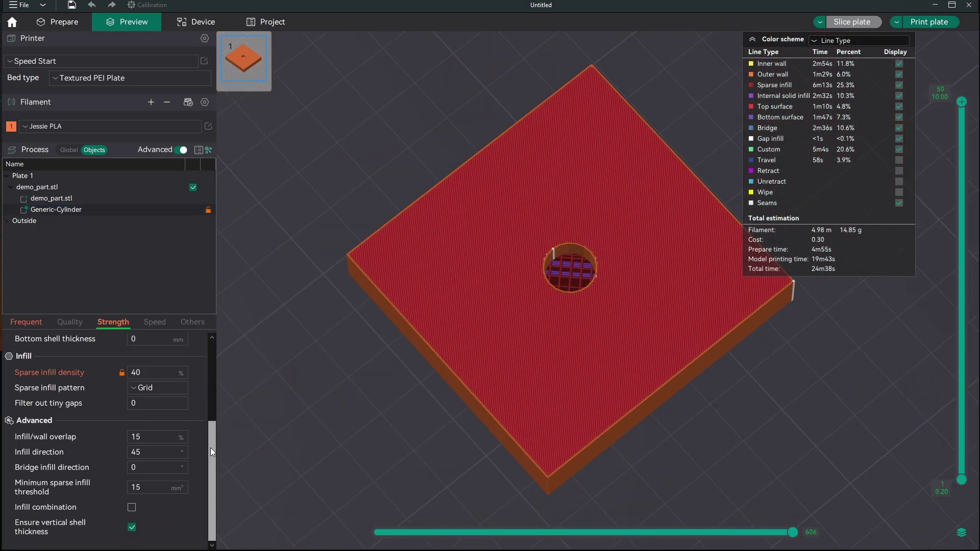
mouse_move(21, 460)
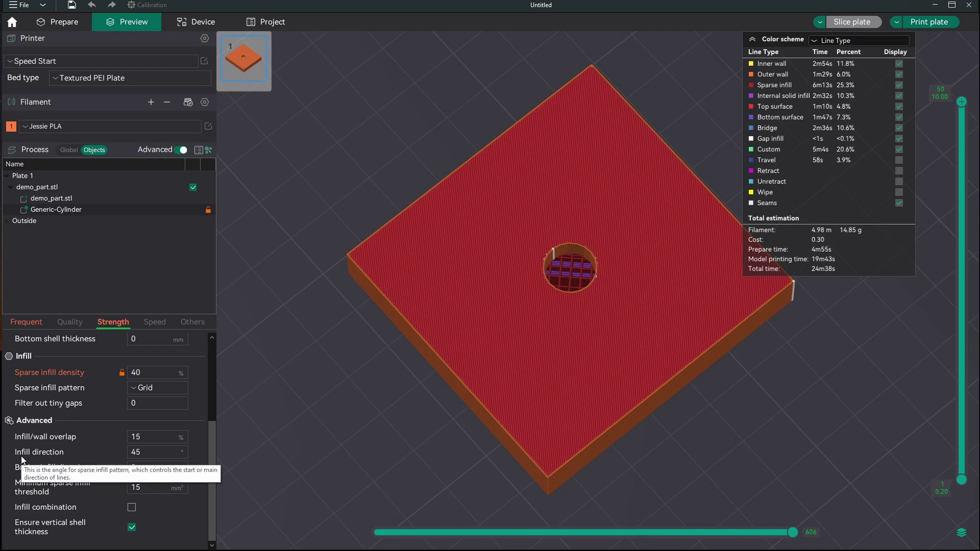
double_click(141, 452)
text(0)
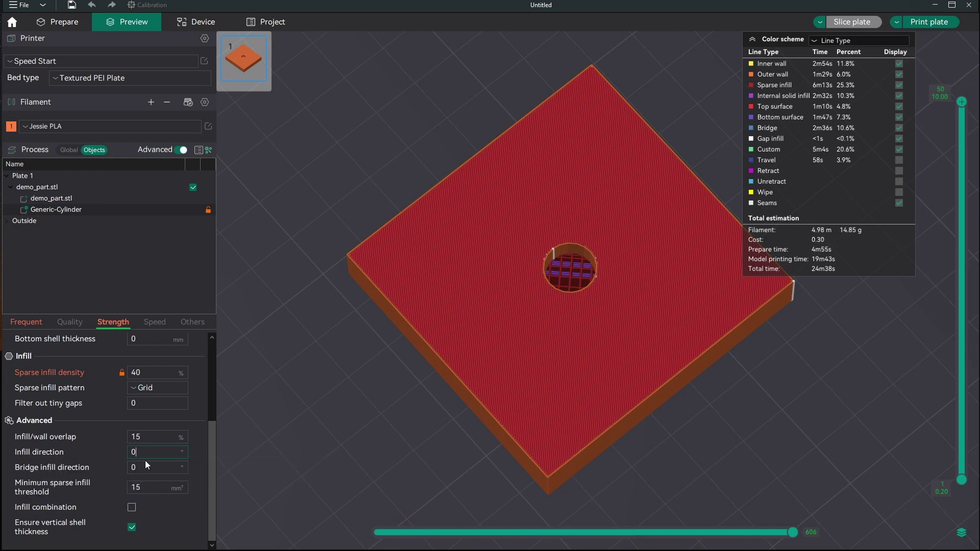
key(Return)
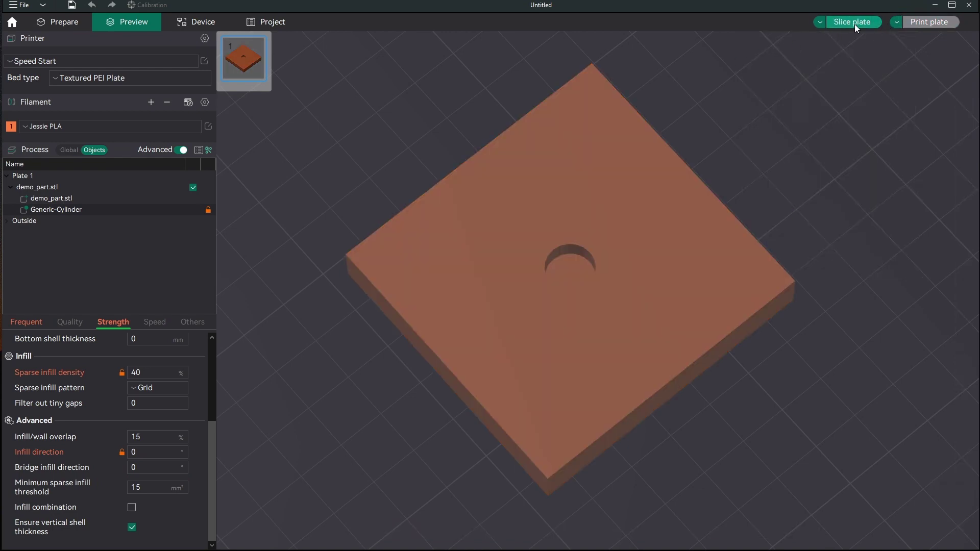
click(853, 23)
drag(963, 107, 962, 231)
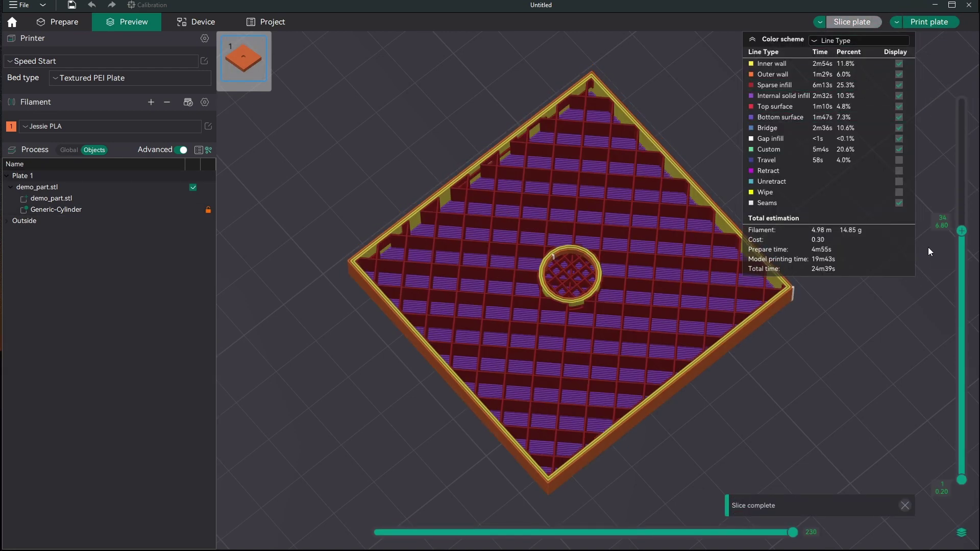
key(Up)
key(Up)
key(Up)
key(Up)
key(Up)
key(Up)
key(Up)
key(Up)
key(Up)
key(Up)
key(Up)
key(Up)
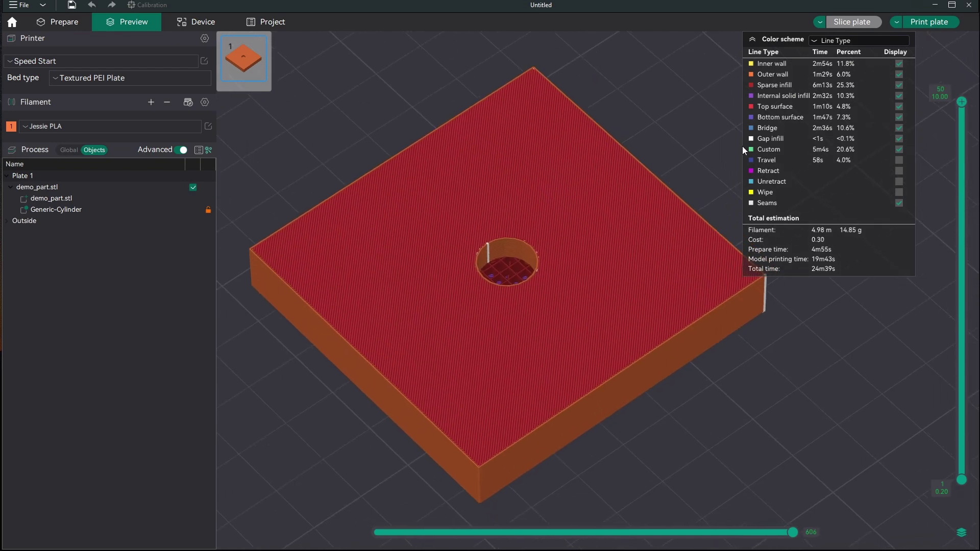